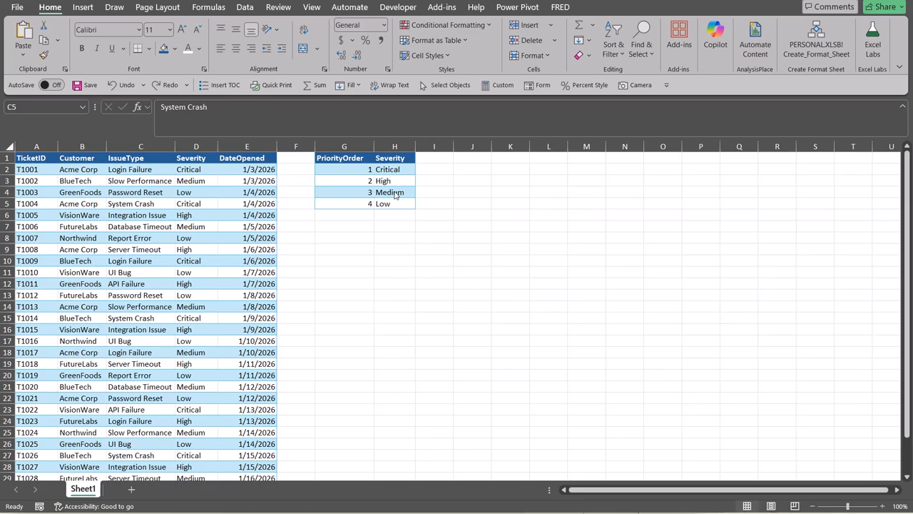
Step: Add filters to the ticket data and sort it by Severity from A to Z
{"action": "left_click", "coordinate": [138, 174]}
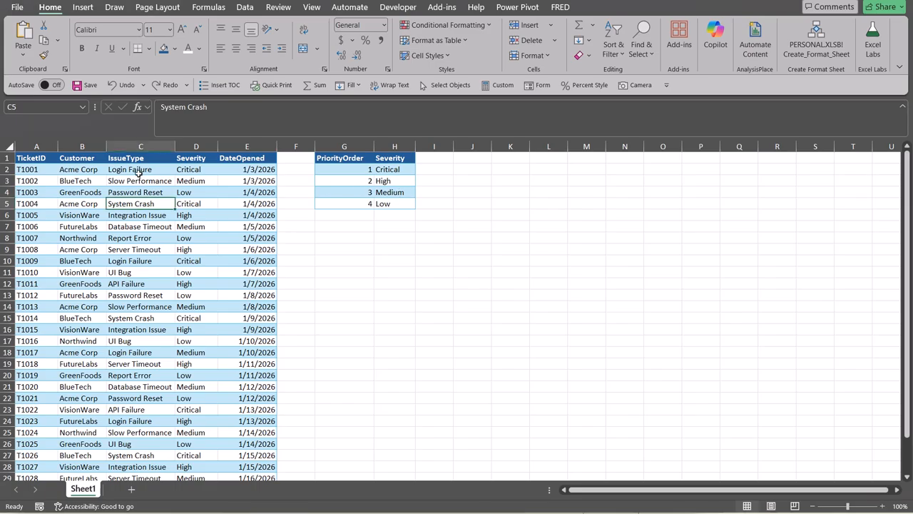
{"action": "left_click", "coordinate": [138, 170]}
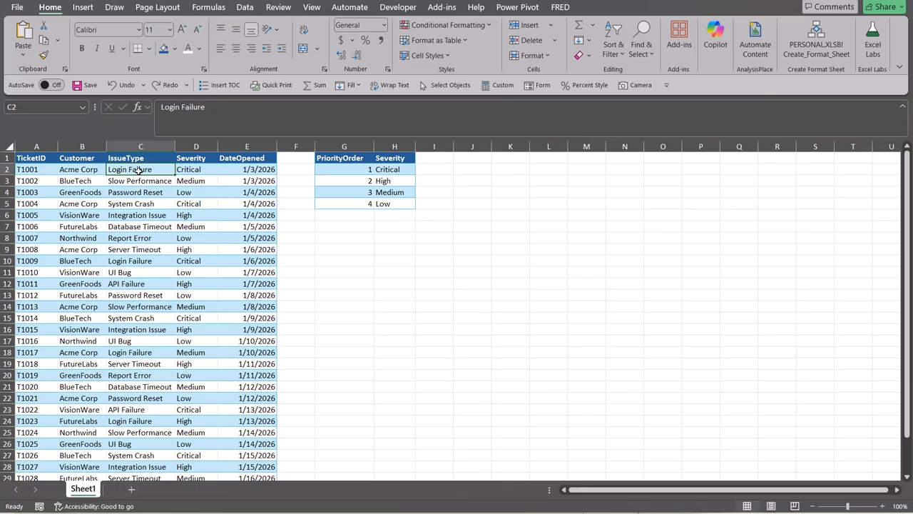
{"action": "key", "text": "ctrl+shift+l"}
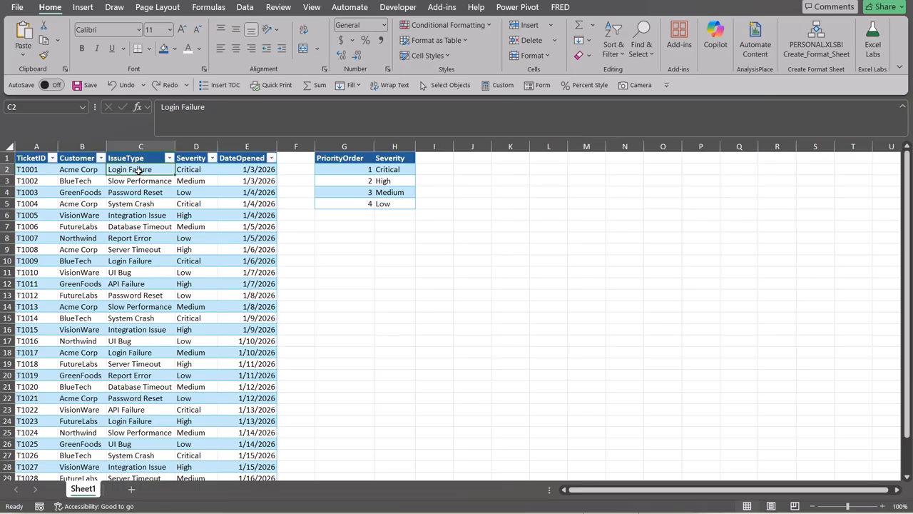
{"action": "left_click", "coordinate": [212, 158]}
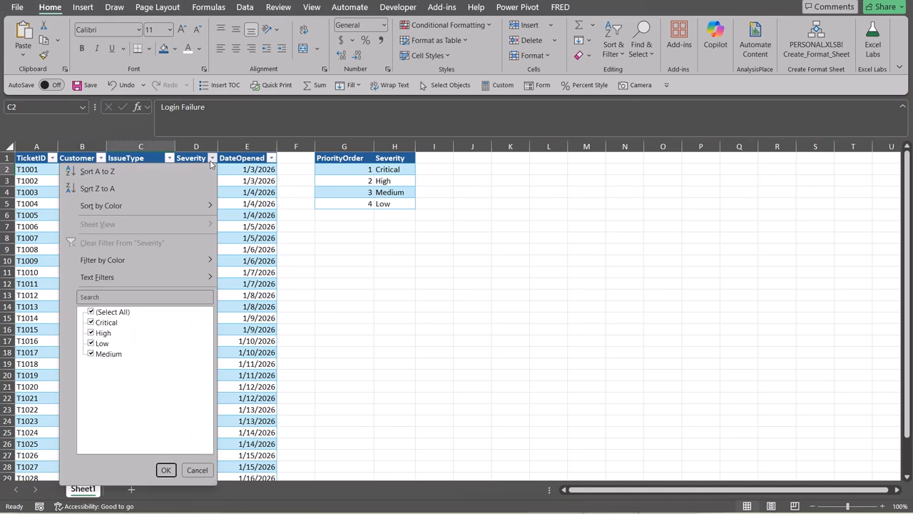
{"action": "left_click", "coordinate": [133, 171]}
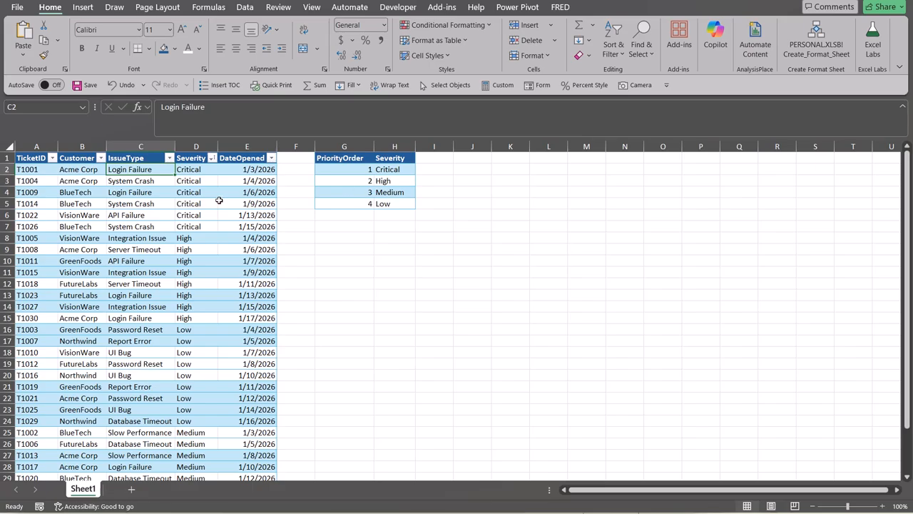
Step: Undo the Severity sort and the filters on the ticket data
{"action": "key", "text": "ctrl+z"}
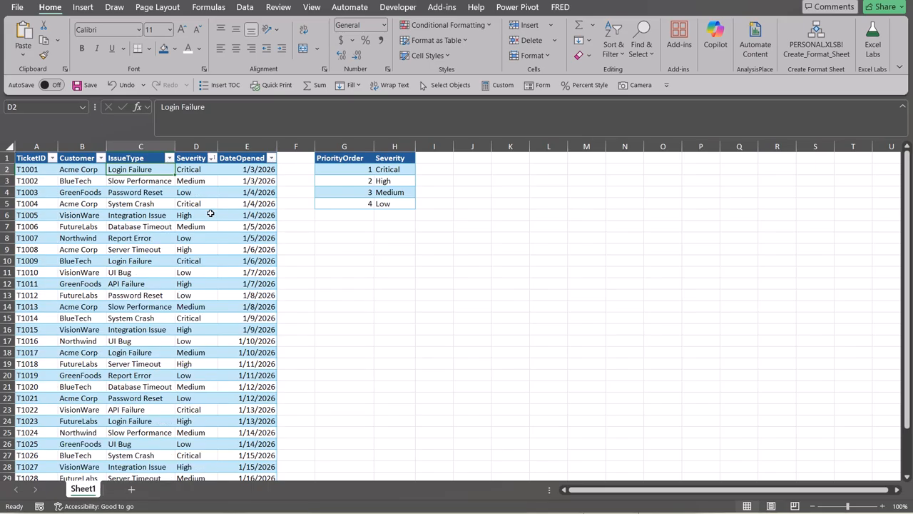
{"action": "key", "text": "ctrl+z"}
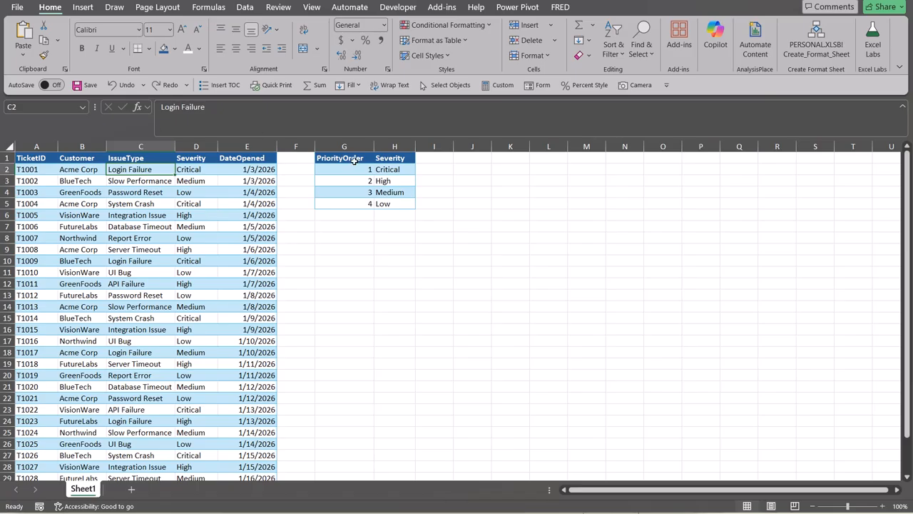
{"action": "left_click", "coordinate": [187, 199]}
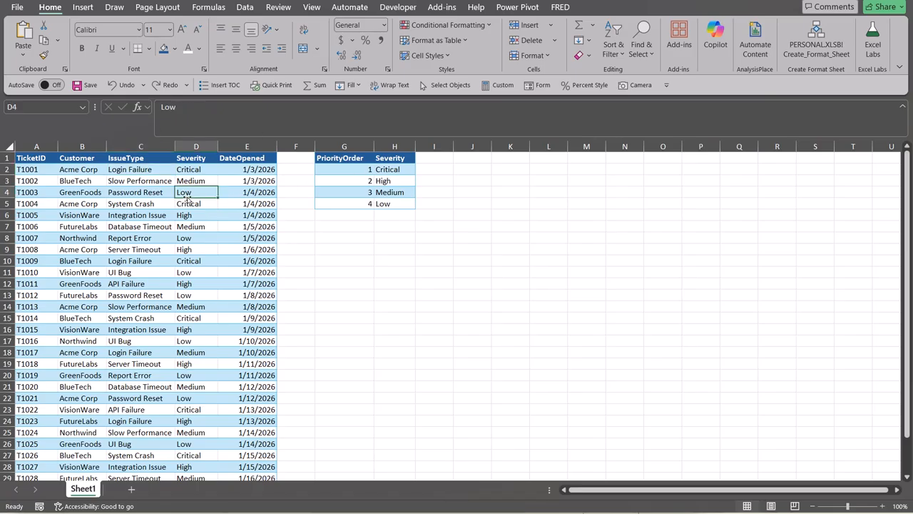
Step: Convert the ticket data A1:E31 into a table with headers and name it Tickets
{"action": "left_click", "coordinate": [142, 180]}
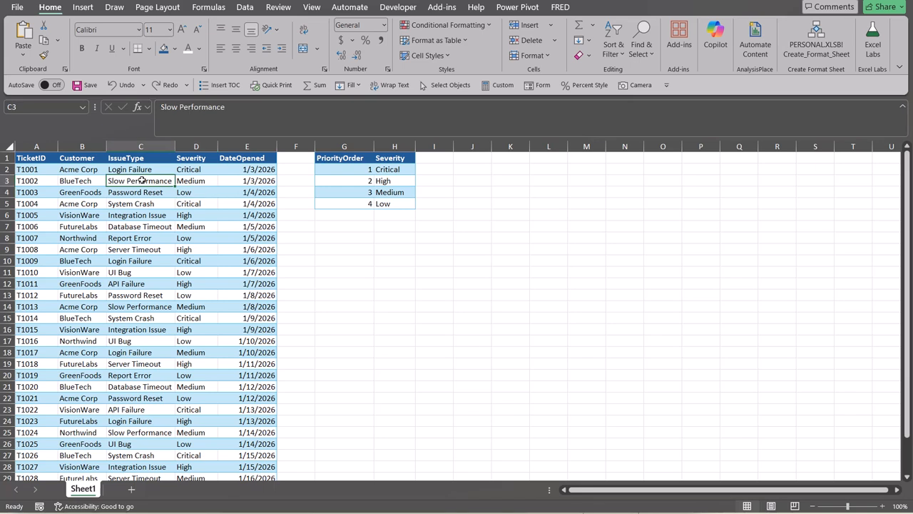
{"action": "key", "text": "ctrl+t"}
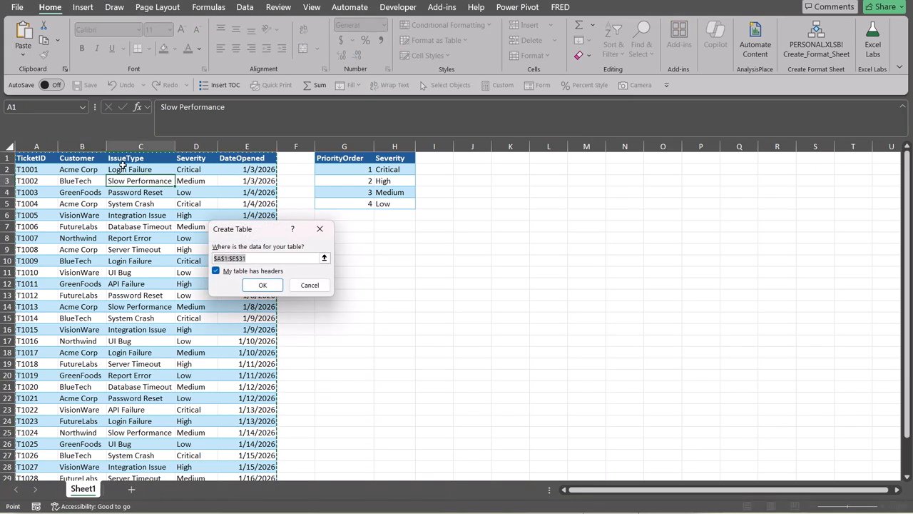
{"action": "left_click", "coordinate": [263, 285]}
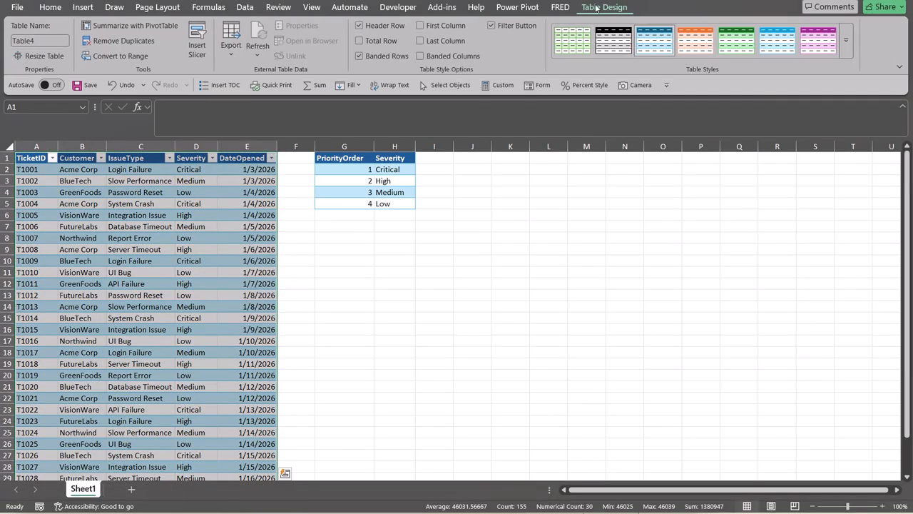
{"action": "left_click", "coordinate": [24, 42]}
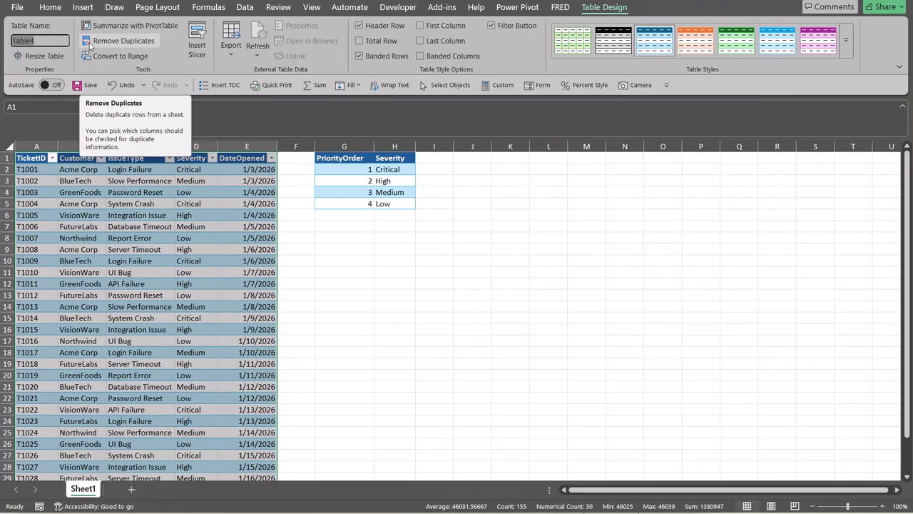
{"action": "type", "text": "Tickets"}
{"action": "key", "text": "Return"}
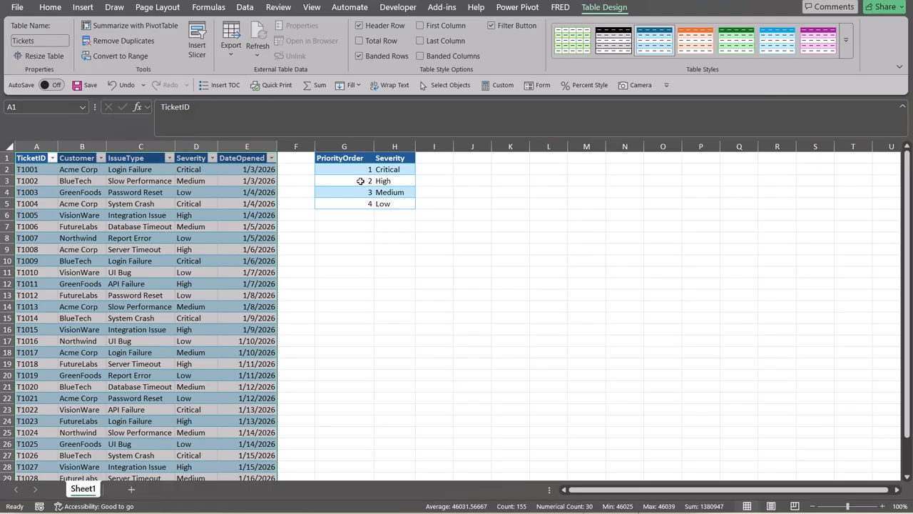
Step: Convert the priority order data G1:H5 into a table with headers and name it PriorityTable
{"action": "left_click", "coordinate": [349, 162]}
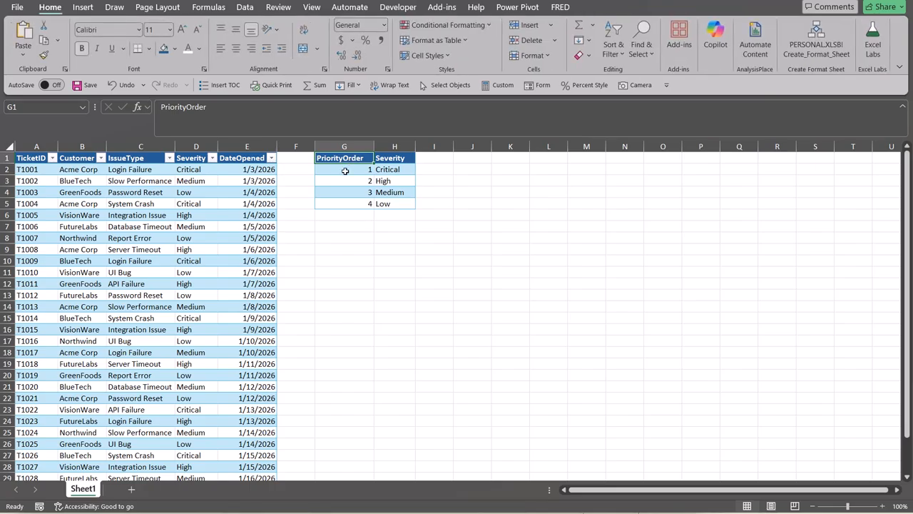
{"action": "left_click", "coordinate": [341, 146]}
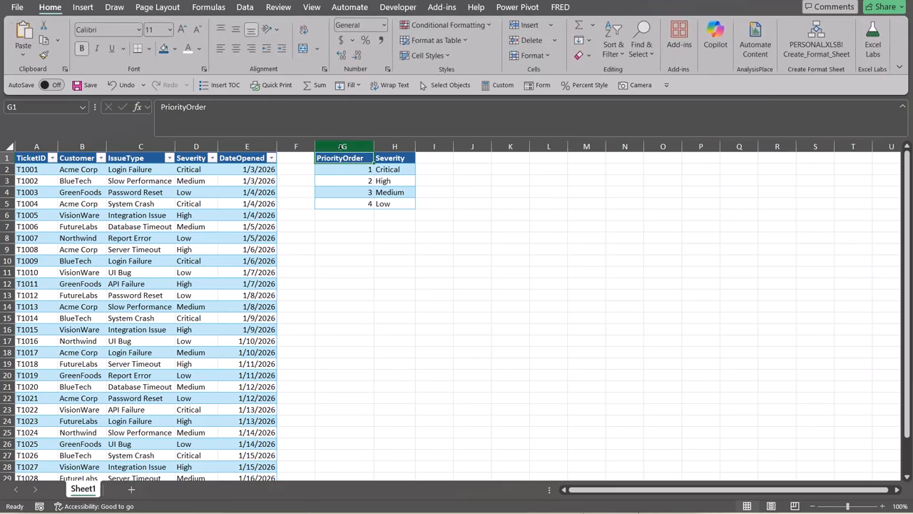
{"action": "key", "text": "ctrl+t"}
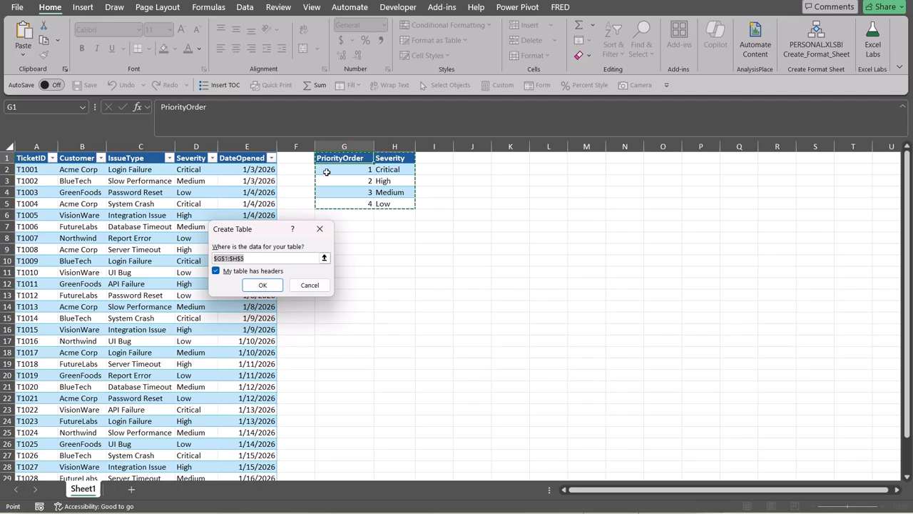
{"action": "left_click", "coordinate": [262, 285]}
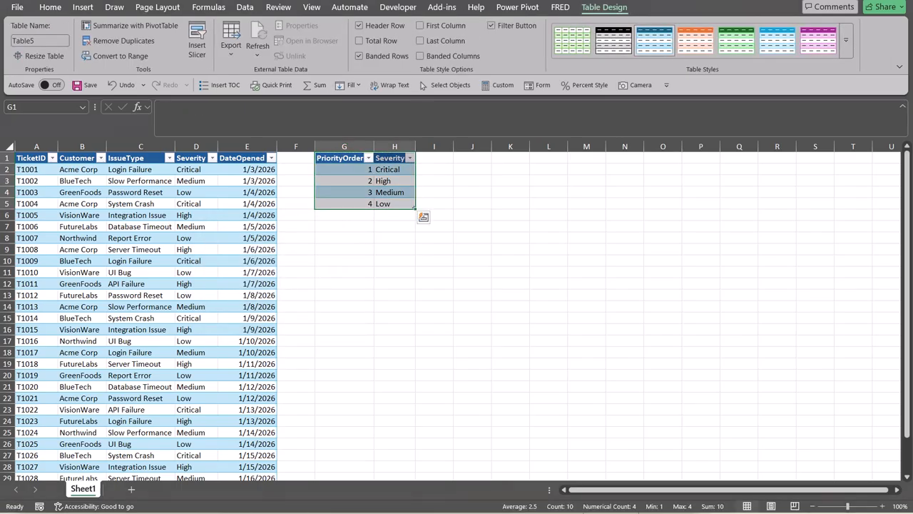
{"action": "left_click", "coordinate": [42, 39]}
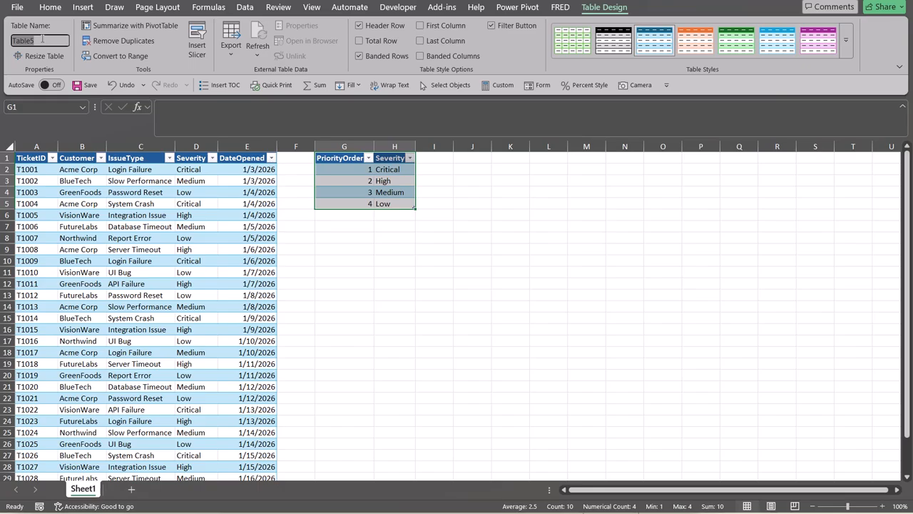
{"action": "type", "text": "PriorityTable"}
{"action": "key", "text": "Return"}
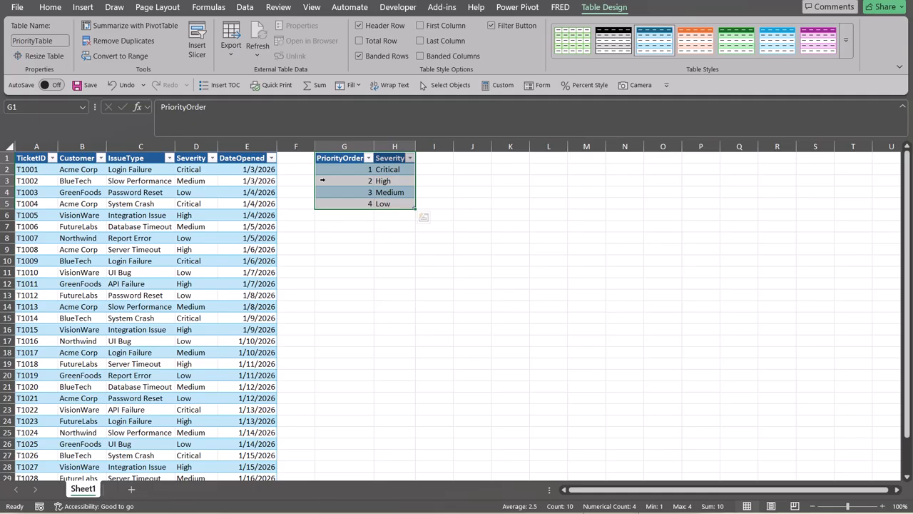
Step: Bring the Tickets table into Power Query and load the query to a new worksheet
{"action": "left_click", "coordinate": [104, 180]}
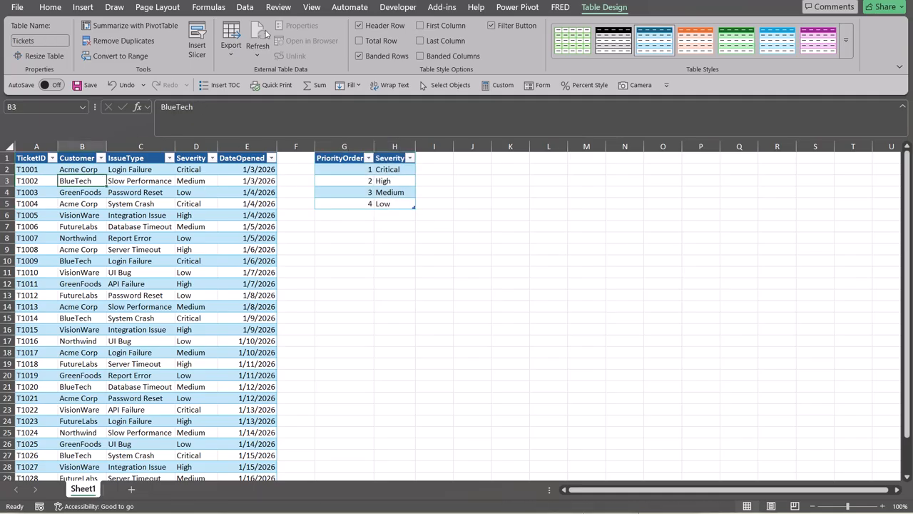
{"action": "left_click", "coordinate": [244, 7]}
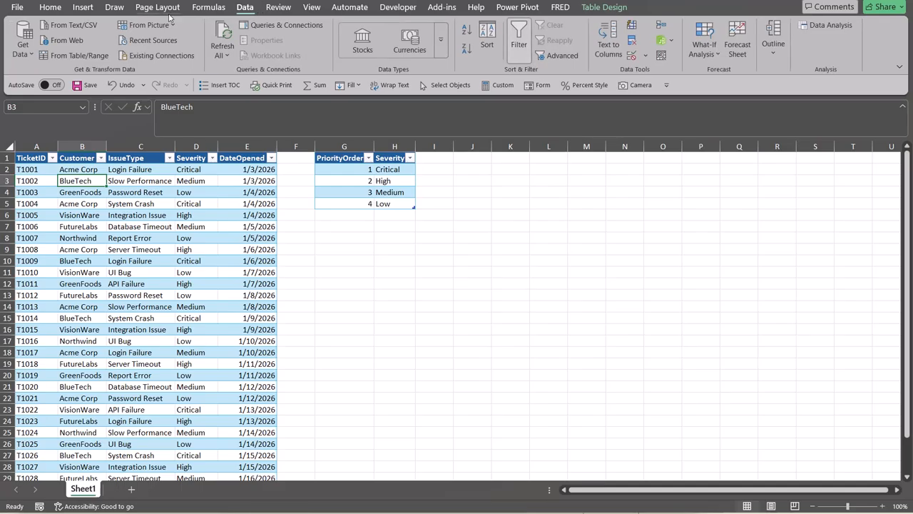
{"action": "left_click", "coordinate": [94, 58]}
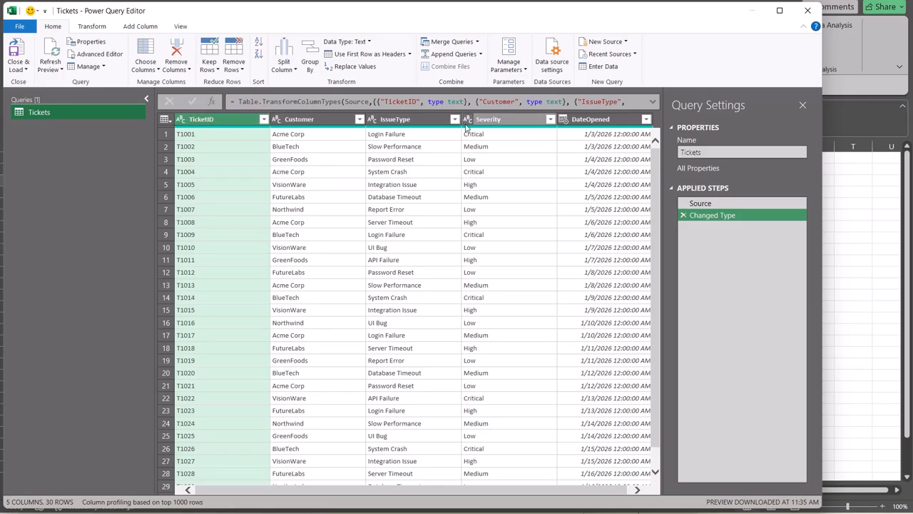
{"action": "left_click", "coordinate": [28, 70]}
{"action": "left_click", "coordinate": [46, 82]}
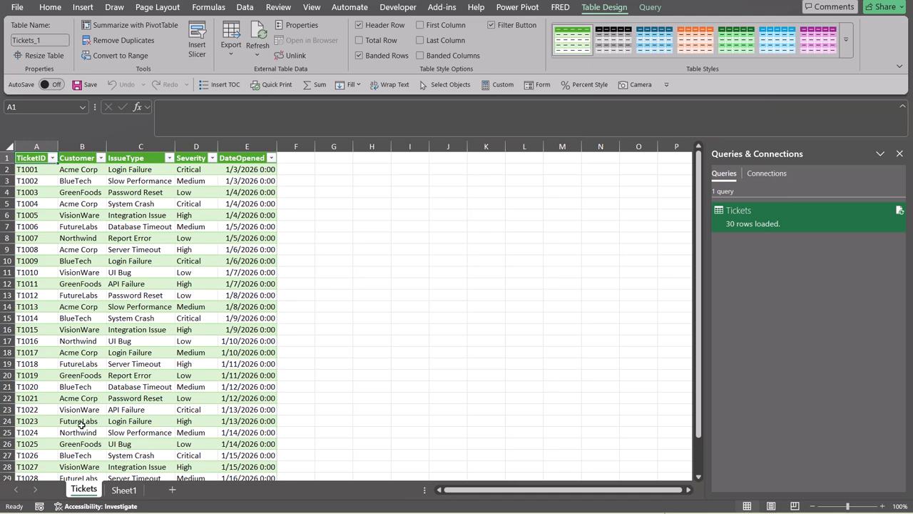
Step: Bring the PriorityTable from Sheet1 into Power Query as a new query
{"action": "left_click", "coordinate": [125, 490]}
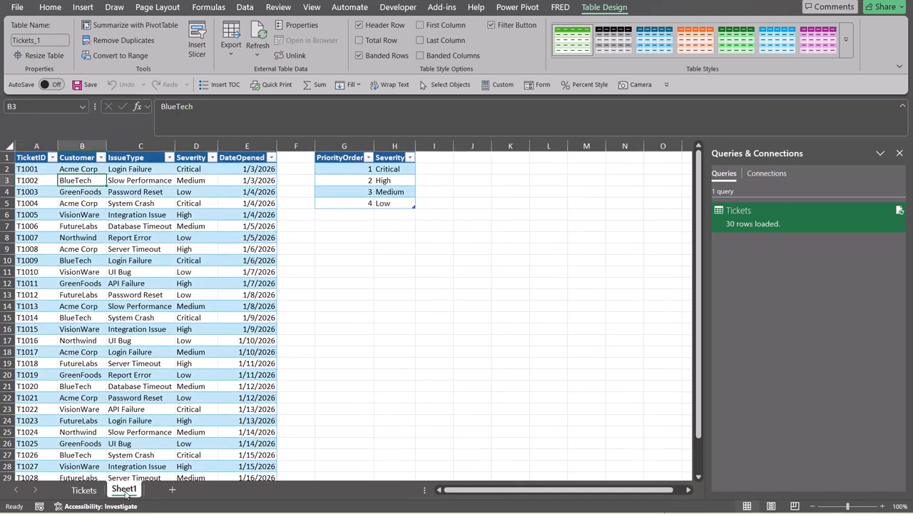
{"action": "left_click", "coordinate": [351, 179]}
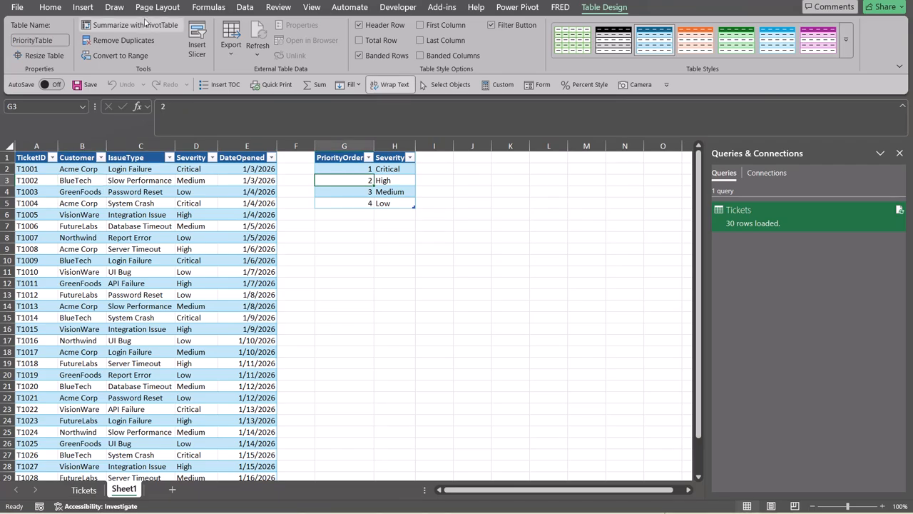
{"action": "left_click", "coordinate": [236, 7]}
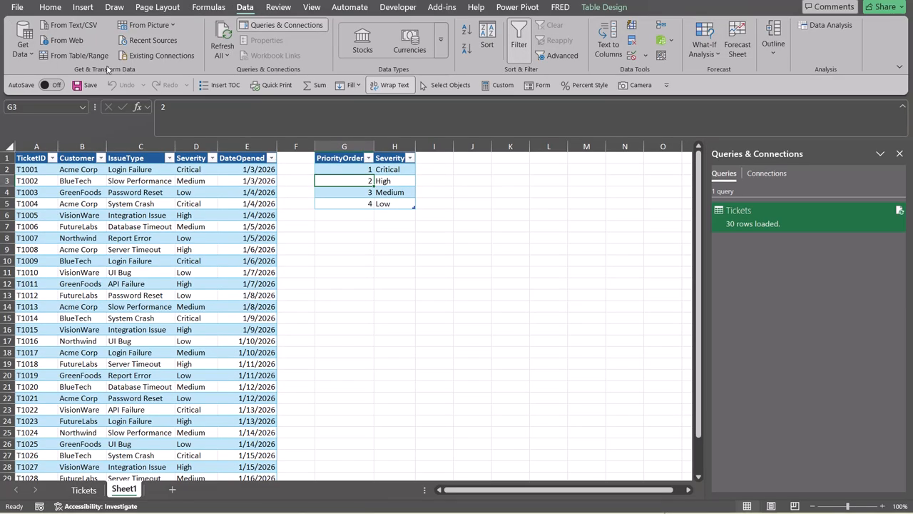
{"action": "left_click", "coordinate": [65, 57]}
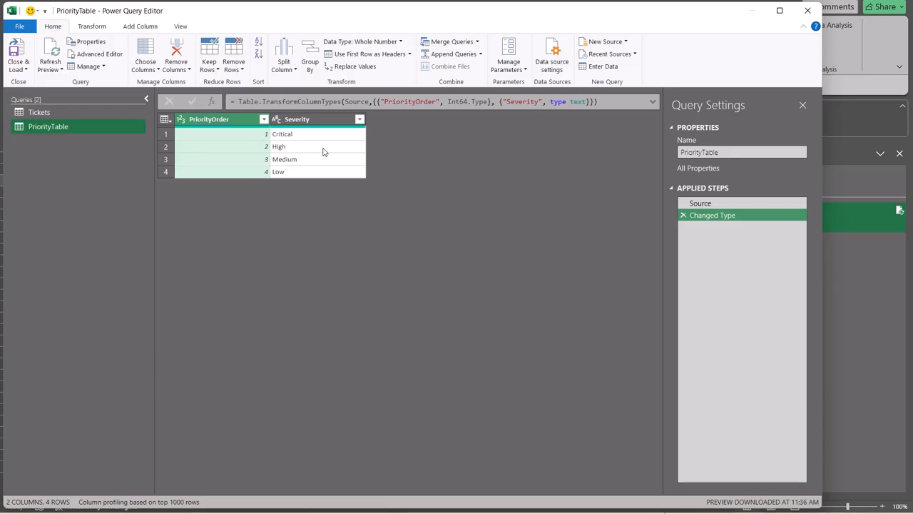
Step: Sort the priority query by PriorityOrder in ascending order
{"action": "mouse_move", "coordinate": [328, 128]}
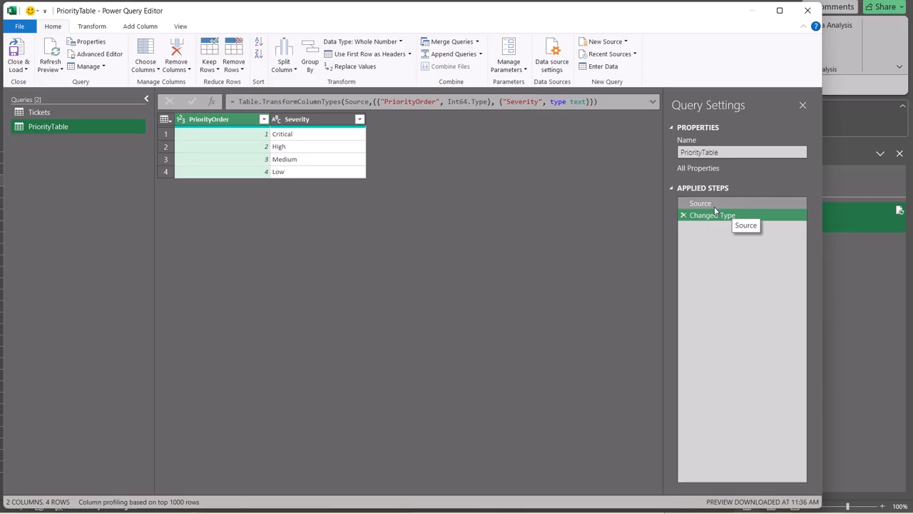
{"action": "left_click", "coordinate": [253, 123]}
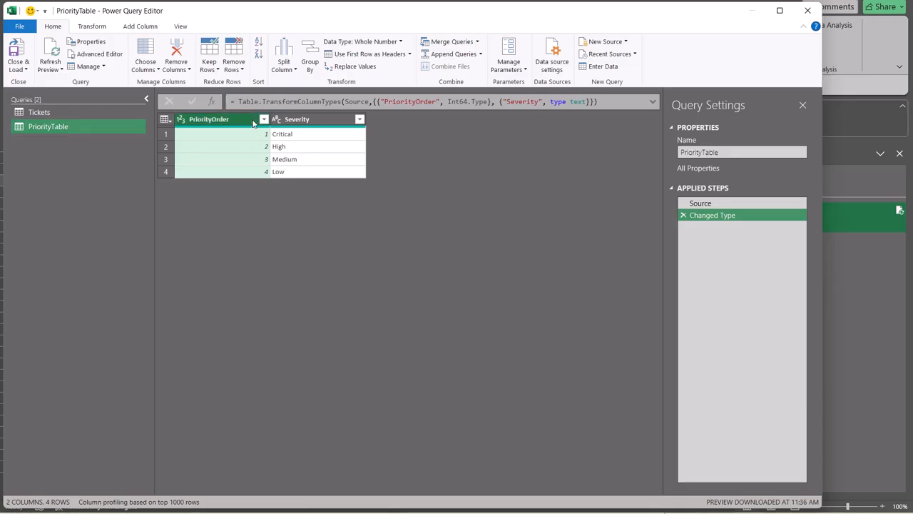
{"action": "left_click", "coordinate": [264, 120]}
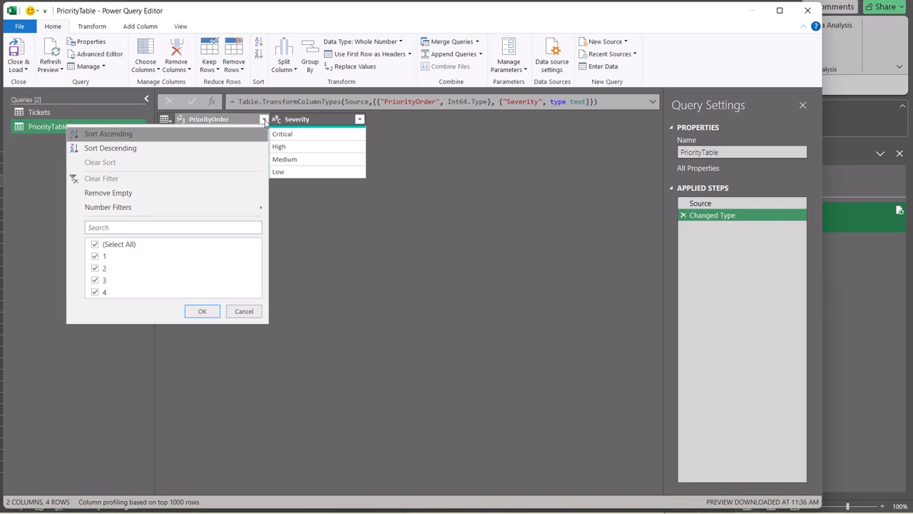
{"action": "left_click", "coordinate": [219, 136]}
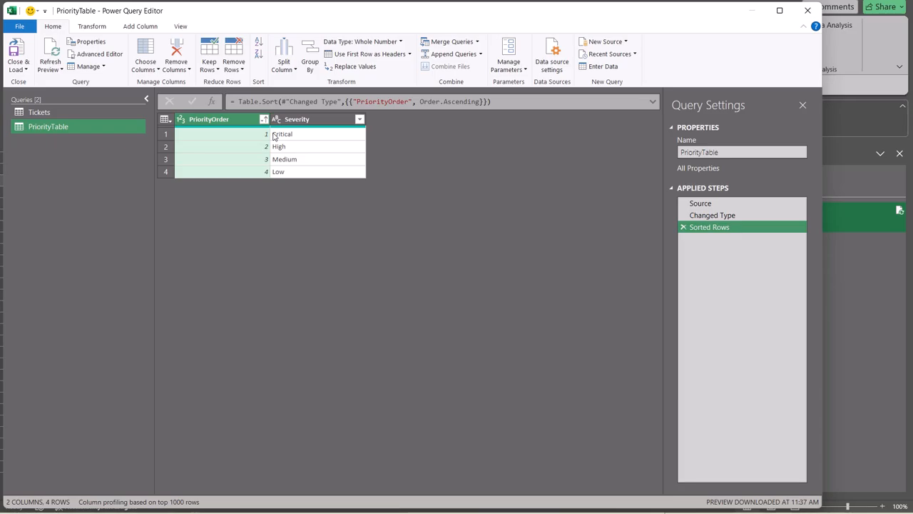
Step: Convert the Severity column of the priority query to a list
{"action": "left_click", "coordinate": [324, 122]}
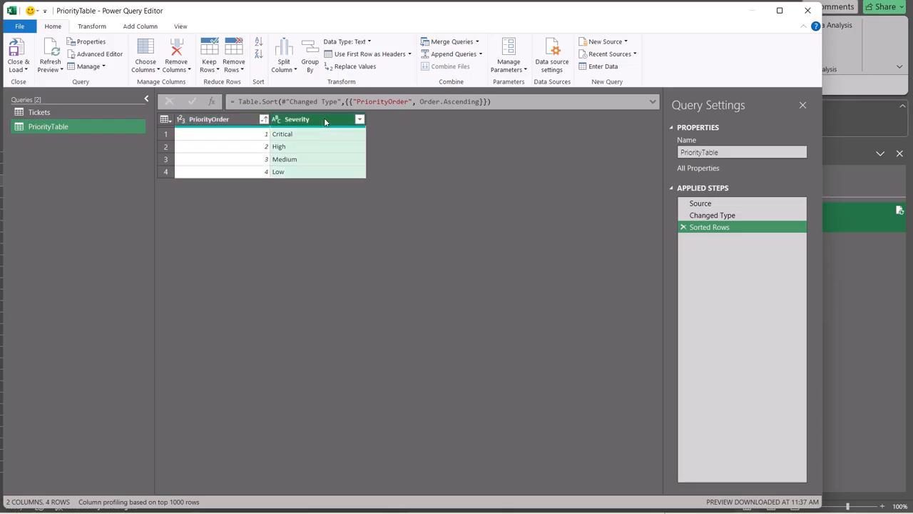
{"action": "left_click", "coordinate": [89, 26]}
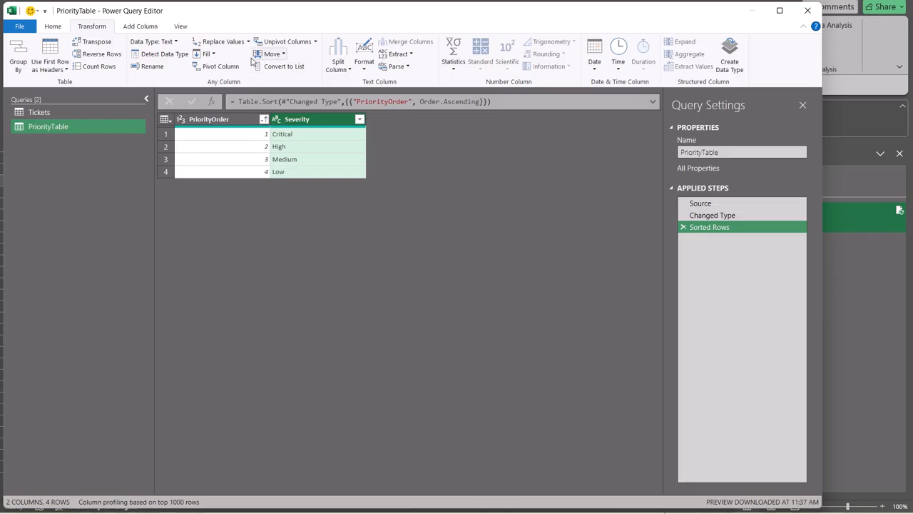
{"action": "left_click", "coordinate": [287, 66]}
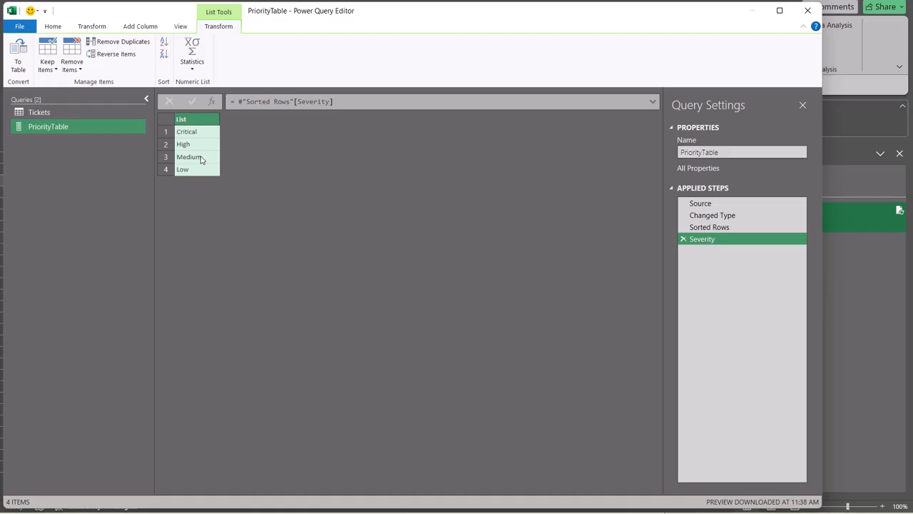
Step: Rename the priority query to PriorityList
{"action": "left_click", "coordinate": [737, 151]}
{"action": "key", "text": "BackSpace"}
{"action": "key", "text": "BackSpace"}
{"action": "key", "text": "BackSpace"}
{"action": "key", "text": "BackSpace"}
{"action": "key", "text": "BackSpace"}
{"action": "type", "text": "List"}
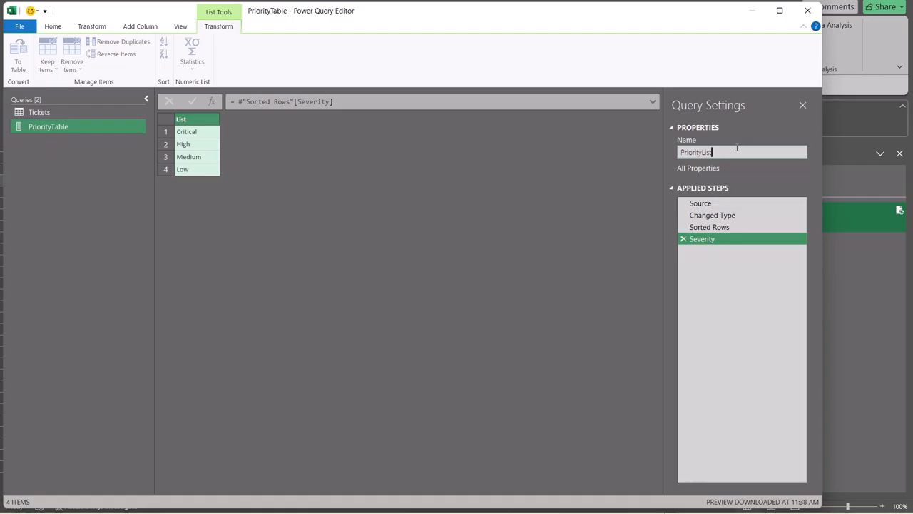
Step: Confirm the PriorityList query name and start a custom column named PriorityRank in the Tickets query
{"action": "key", "text": "Return"}
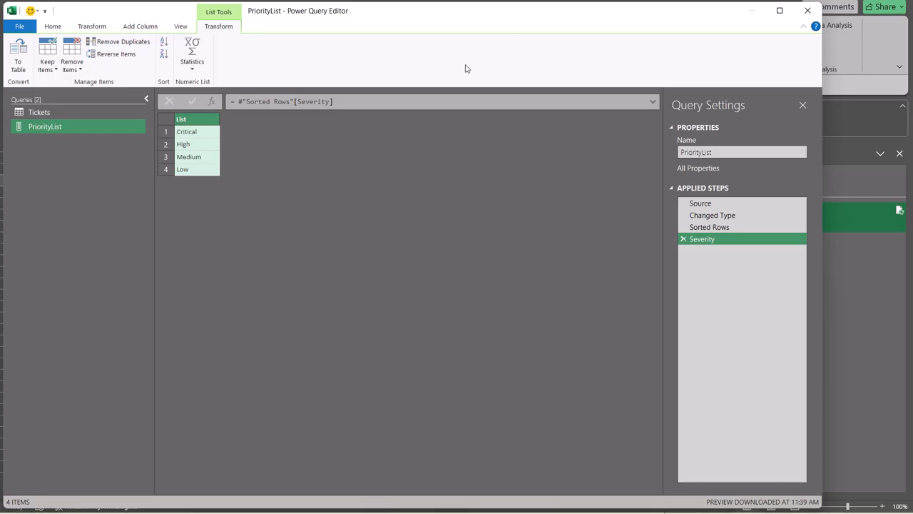
{"action": "left_click", "coordinate": [83, 111]}
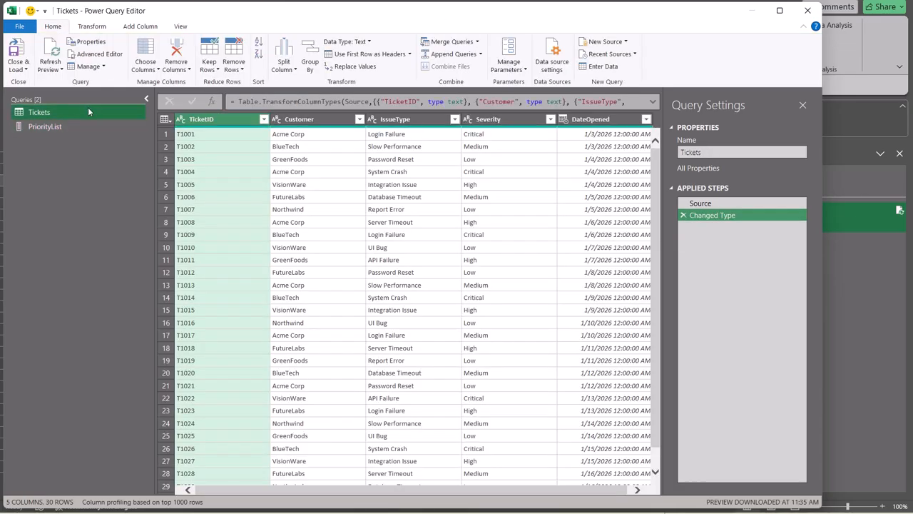
{"action": "left_click", "coordinate": [138, 27]}
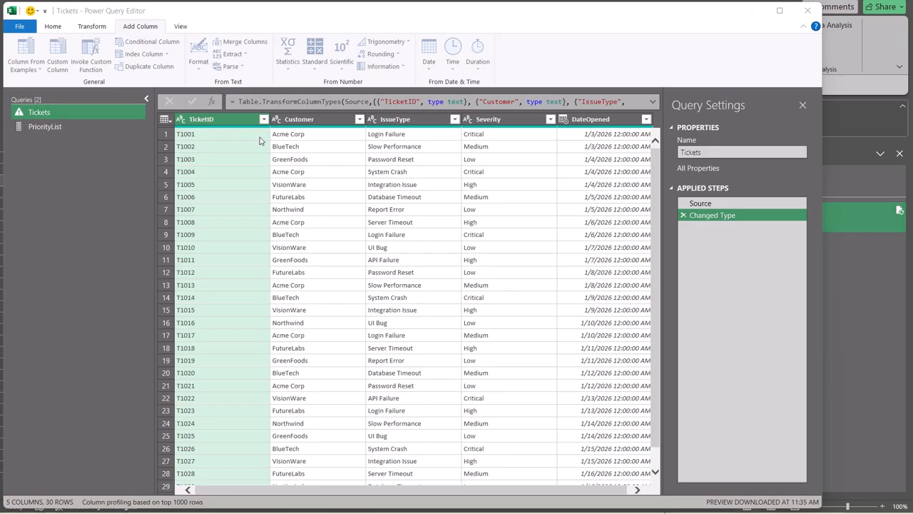
{"action": "left_click_drag", "start_coordinate": [293, 183], "coordinate": [236, 189]}
{"action": "type", "text": "P"}
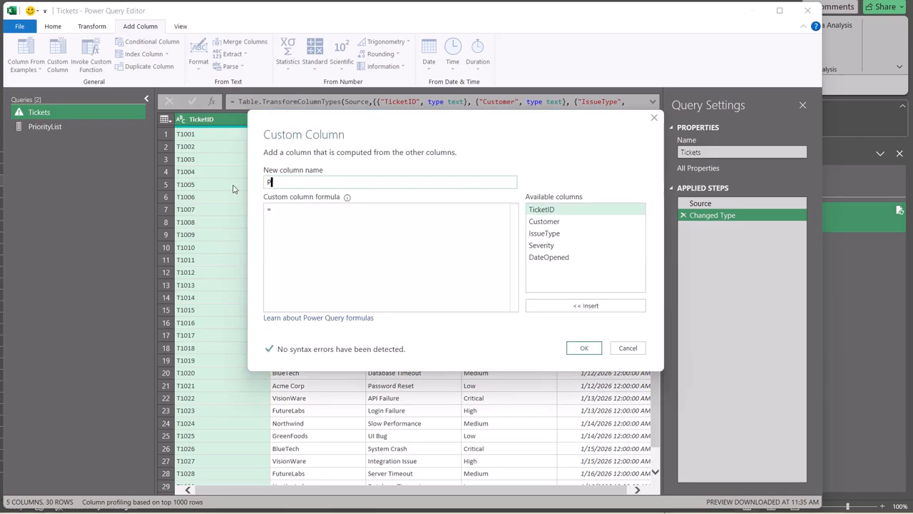
{"action": "type", "text": "riorityRank"}
{"action": "key", "text": "Tab"}
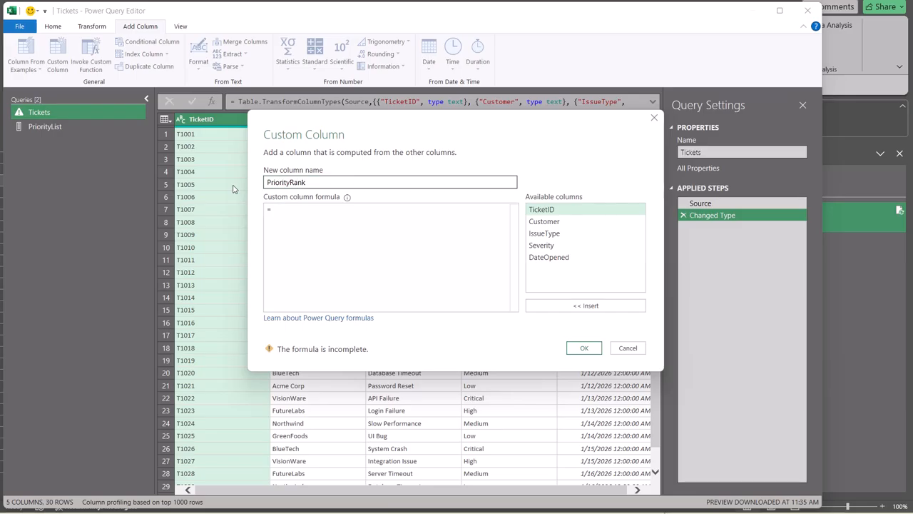
Step: Write the column formula with List.PositionOf to find each row's [Severity] in PriorityList
{"action": "type", "text": "List"}
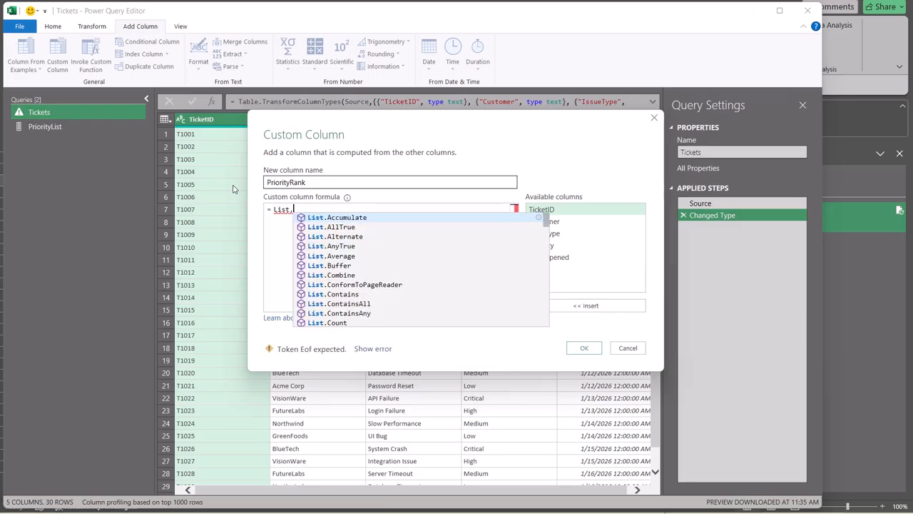
{"action": "type", "text": "."}
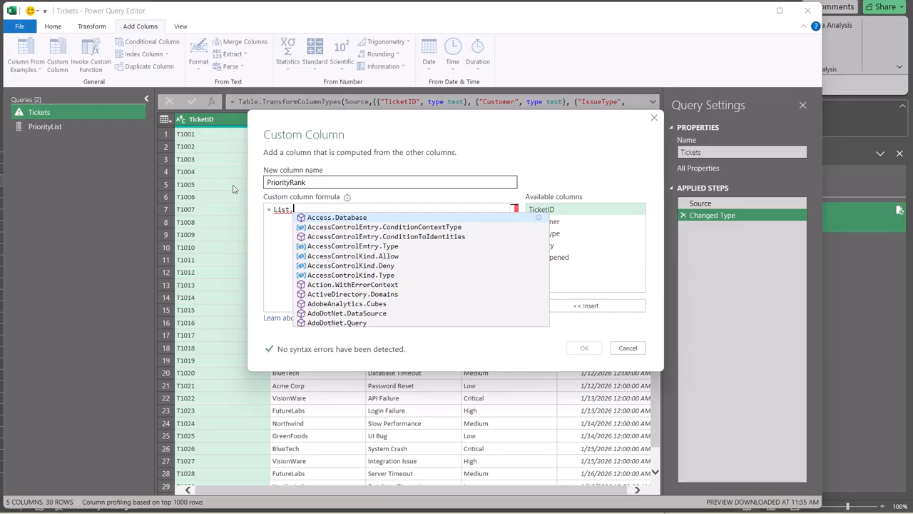
{"action": "type", "text": "Po"}
{"action": "key", "text": "Tab"}
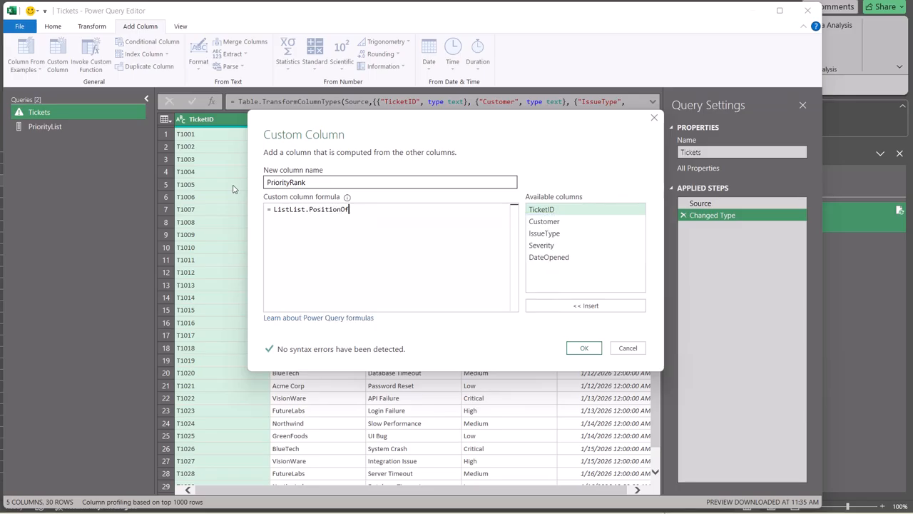
{"action": "type", "text": "("}
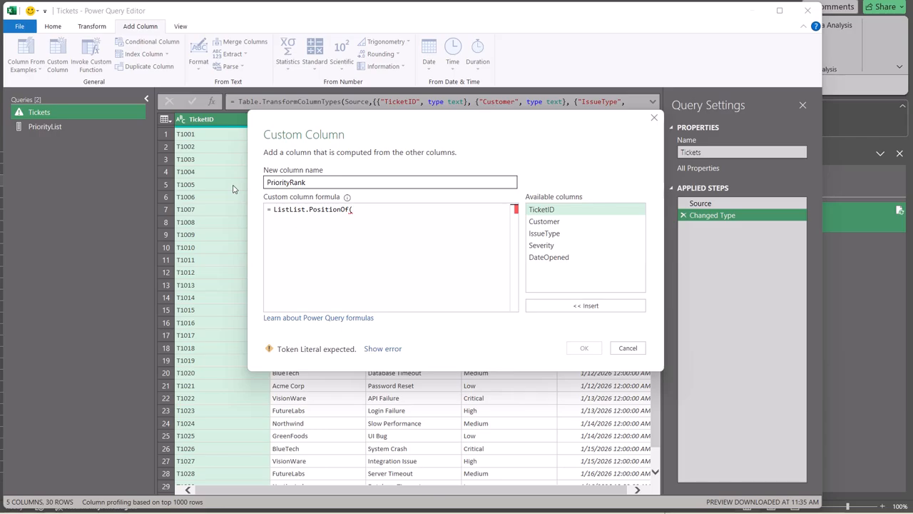
{"action": "type", "text": "P"}
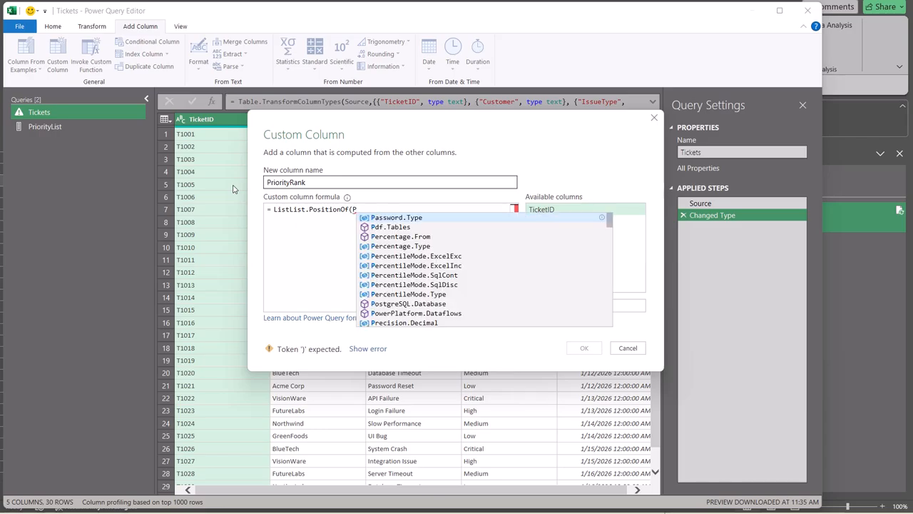
{"action": "type", "text": "ri"}
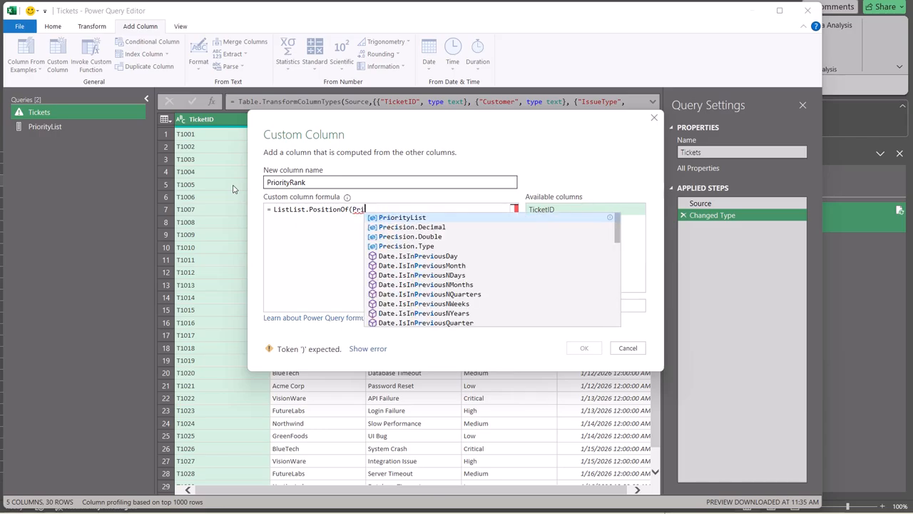
{"action": "key", "text": "Tab"}
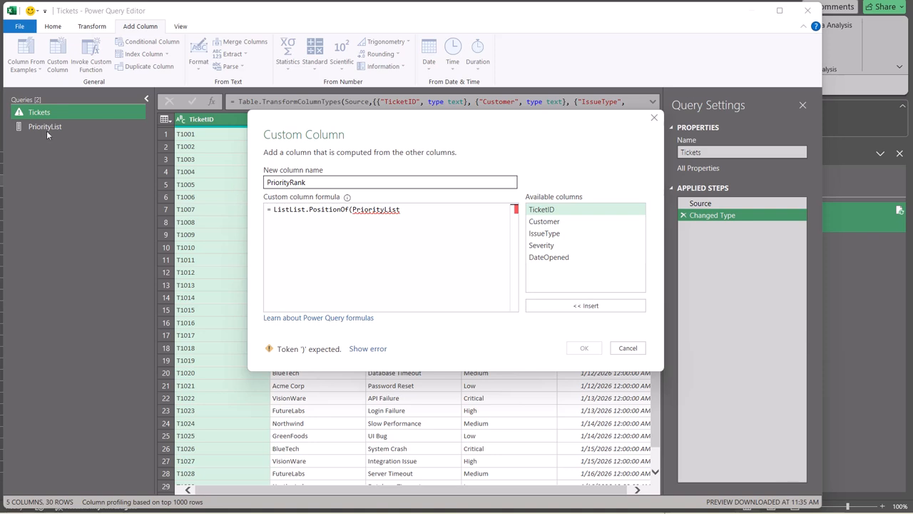
{"action": "type", "text": ","}
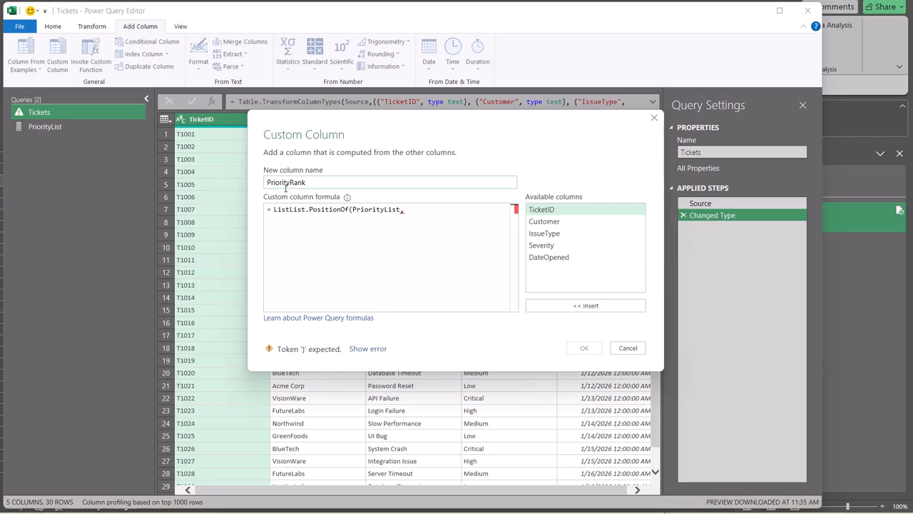
{"action": "type", "text": "["}
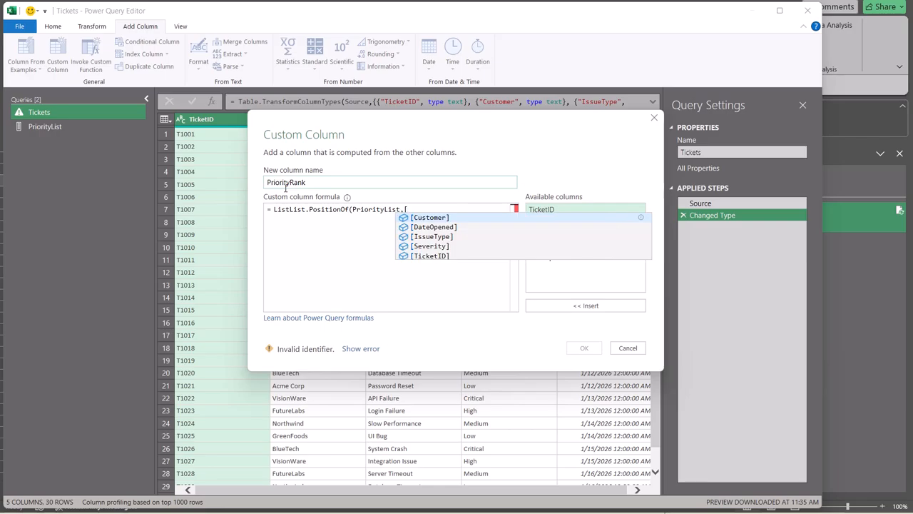
{"action": "type", "text": "S"}
{"action": "key", "text": "Tab"}
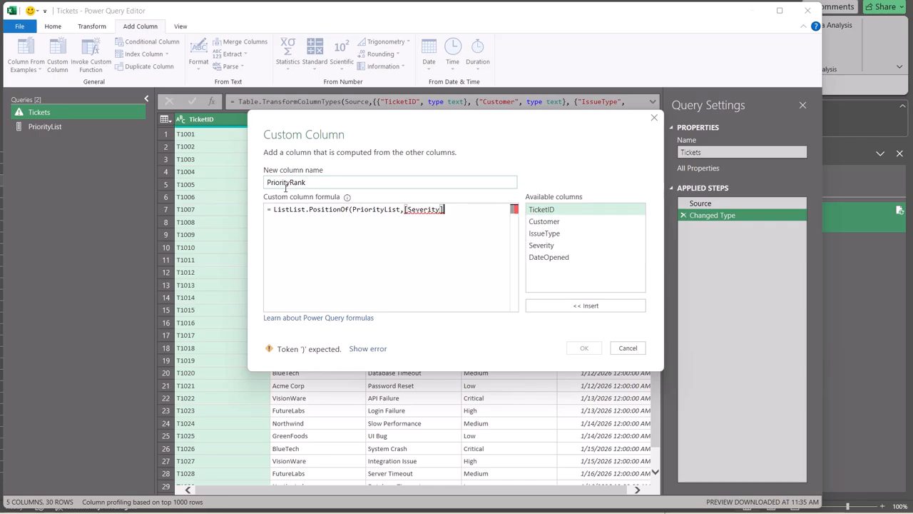
{"action": "type", "text": ")"}
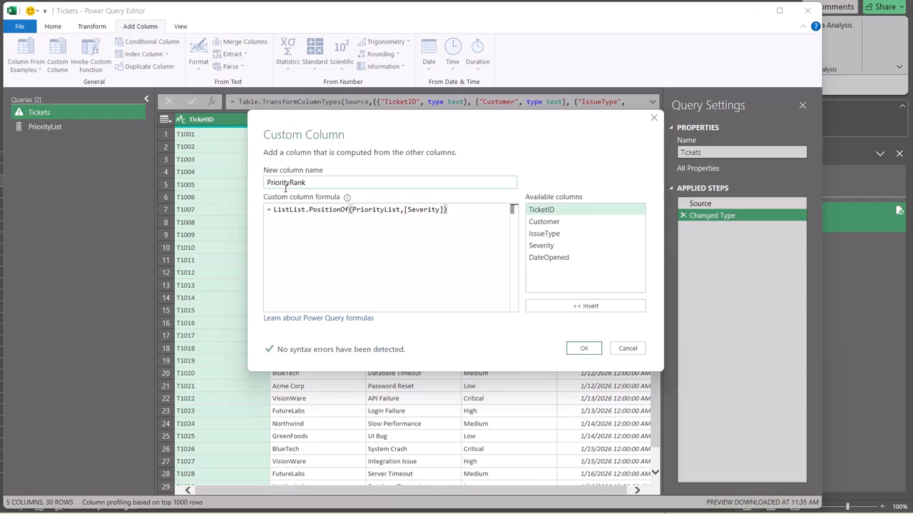
Step: Append +1 to the end of the PriorityRank formula so ranking starts at 1
{"action": "type", "text": " +"}
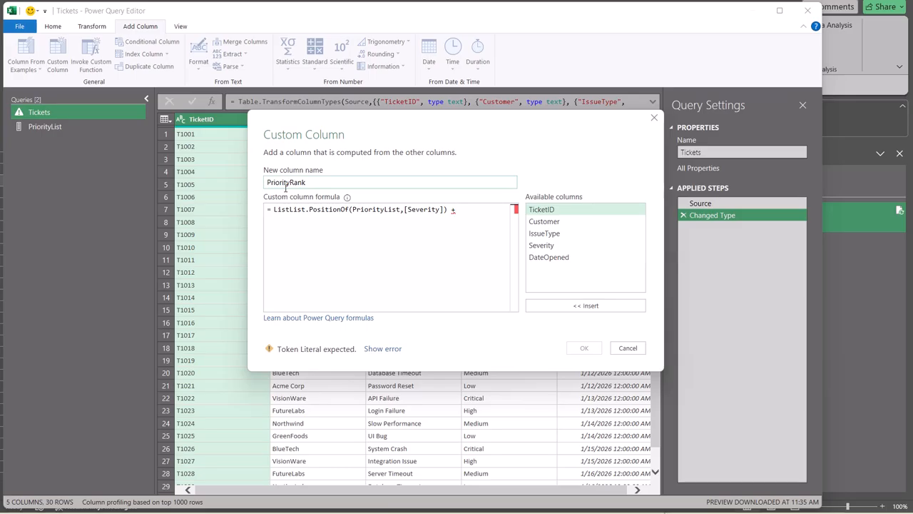
{"action": "type", "text": "1"}
{"action": "key", "text": "BackSpace"}
{"action": "key", "text": "BackSpace"}
{"action": "key", "text": "BackSpace"}
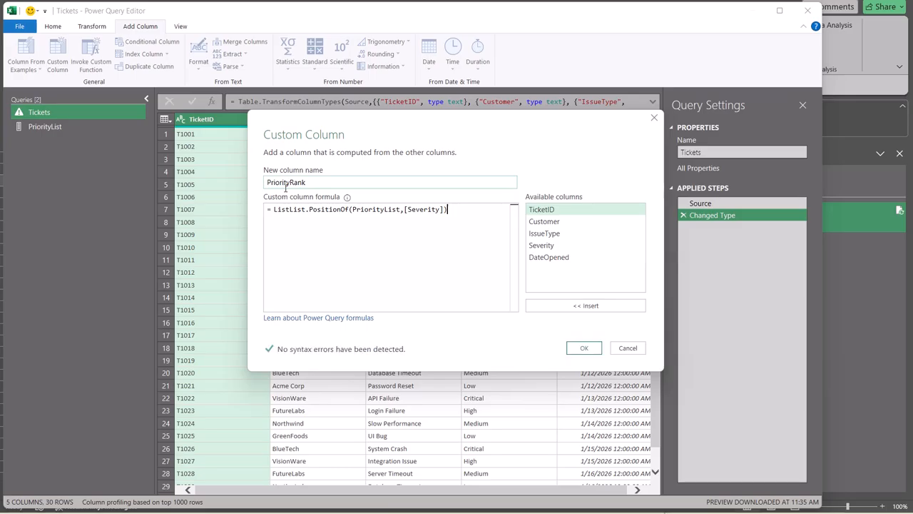
{"action": "type", "text": "+1"}
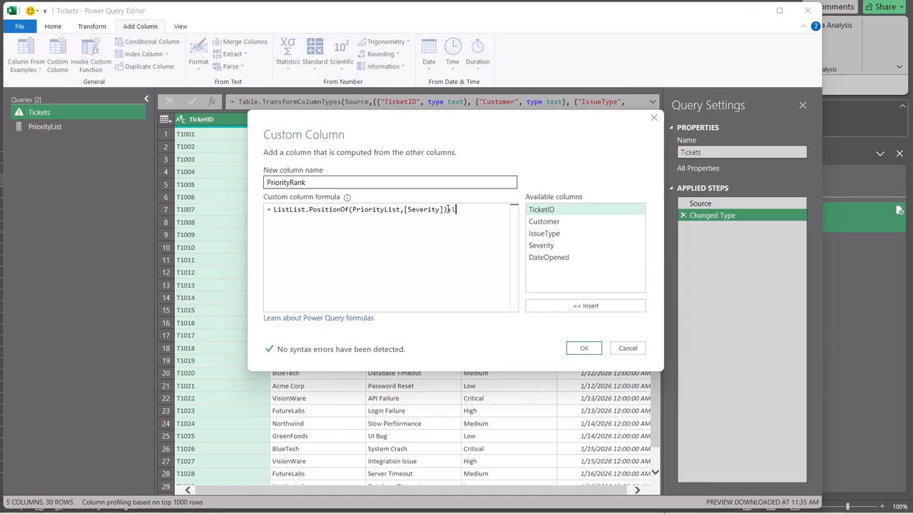
Step: Correct the formula to List.PositionOf(PriorityList,[Severity])+1 by removing the duplicated List prefix, and create the column
{"action": "left_click", "coordinate": [289, 209]}
{"action": "key", "text": "BackSpace"}
{"action": "key", "text": "BackSpace"}
{"action": "key", "text": "BackSpace"}
{"action": "key", "text": "BackSpace"}
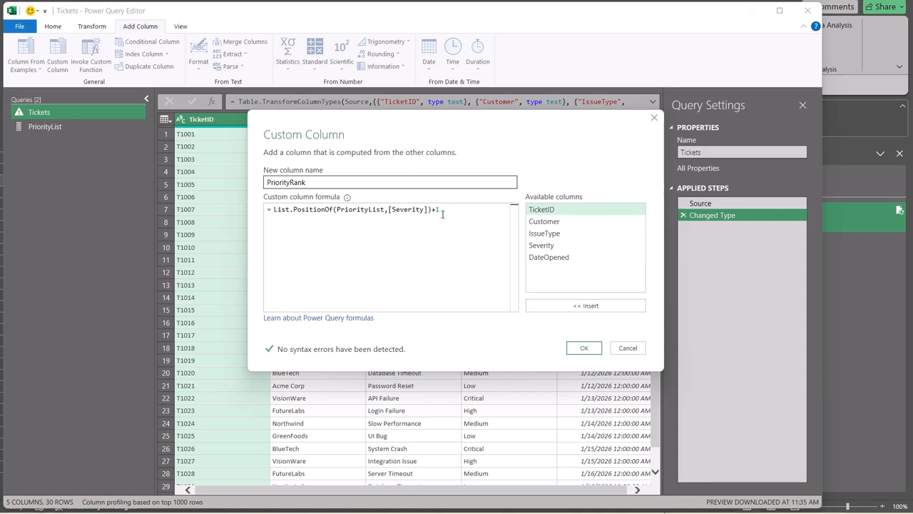
{"action": "left_click", "coordinate": [595, 349]}
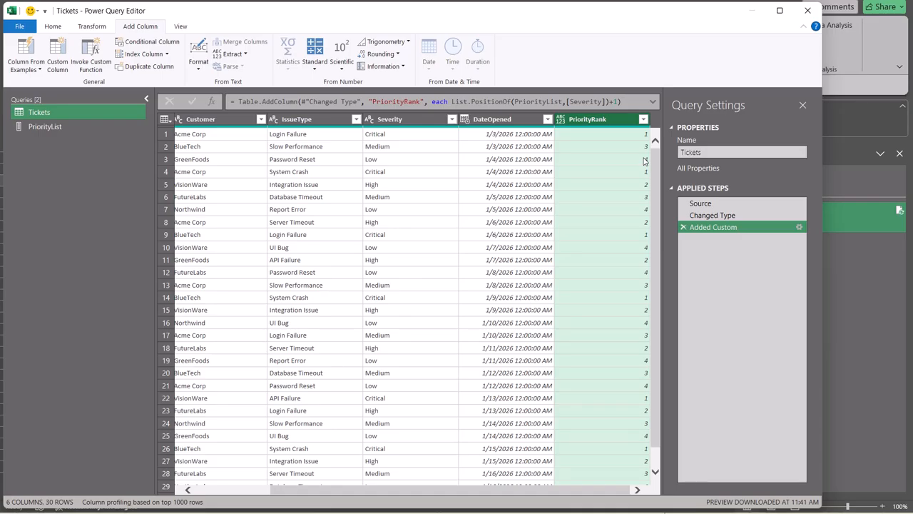
Step: Close the query editor and load the PriorityList query as a connection only
{"action": "left_click", "coordinate": [35, 126]}
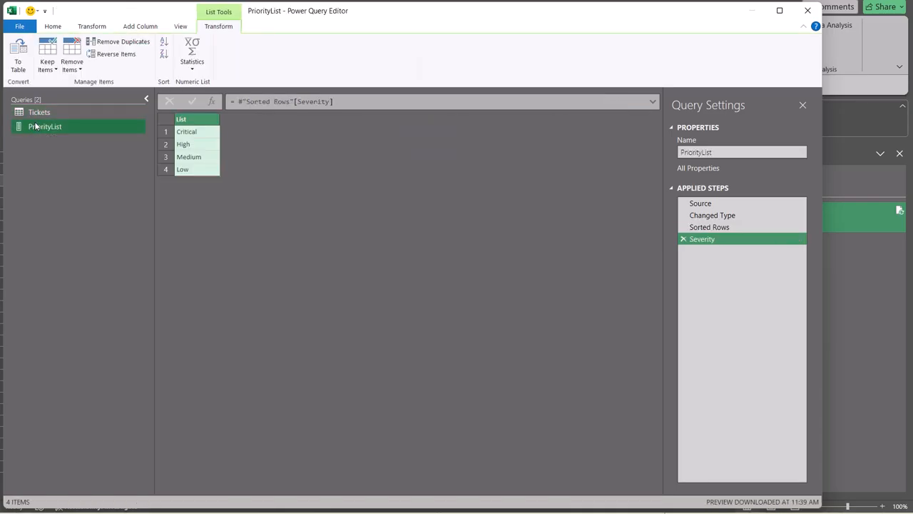
{"action": "left_click", "coordinate": [55, 28]}
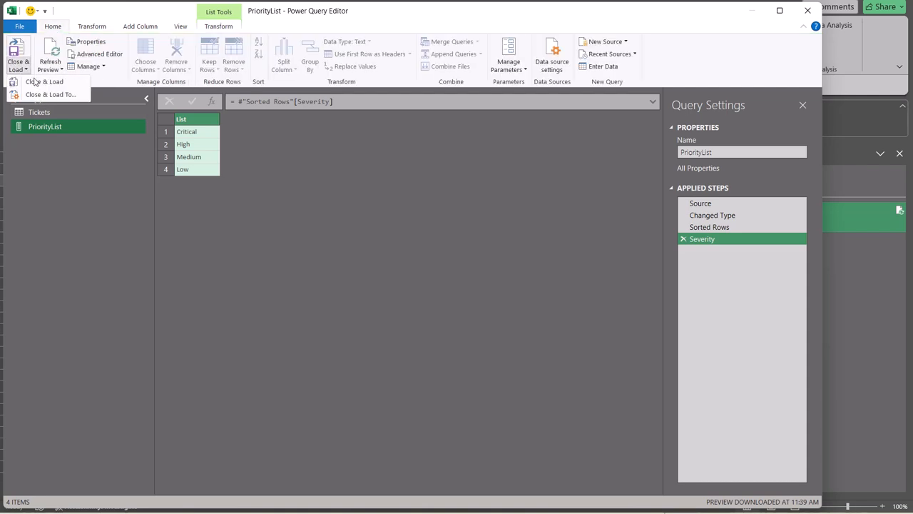
{"action": "left_click", "coordinate": [44, 95]}
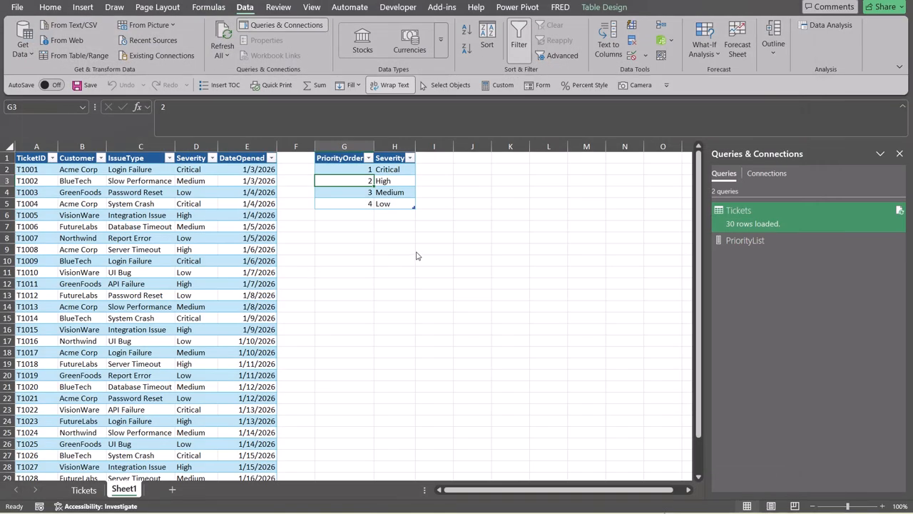
{"action": "left_click", "coordinate": [267, 227]}
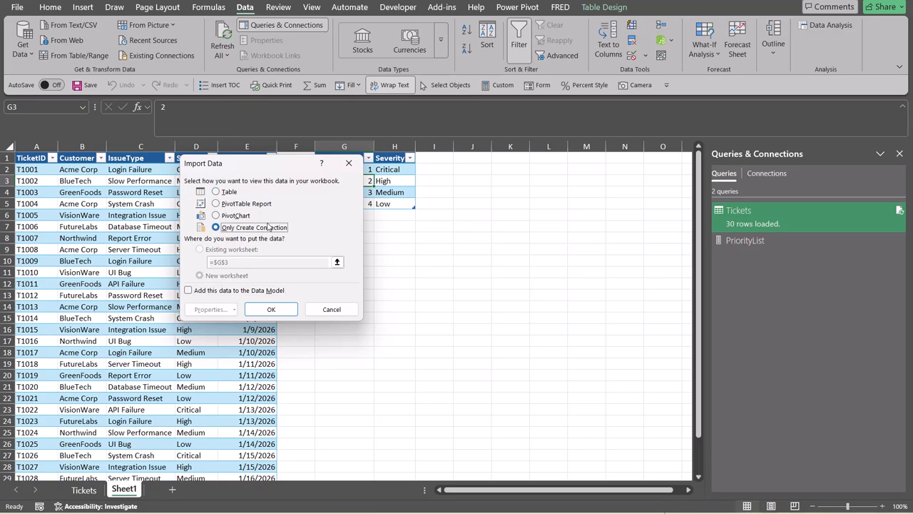
{"action": "left_click", "coordinate": [277, 311]}
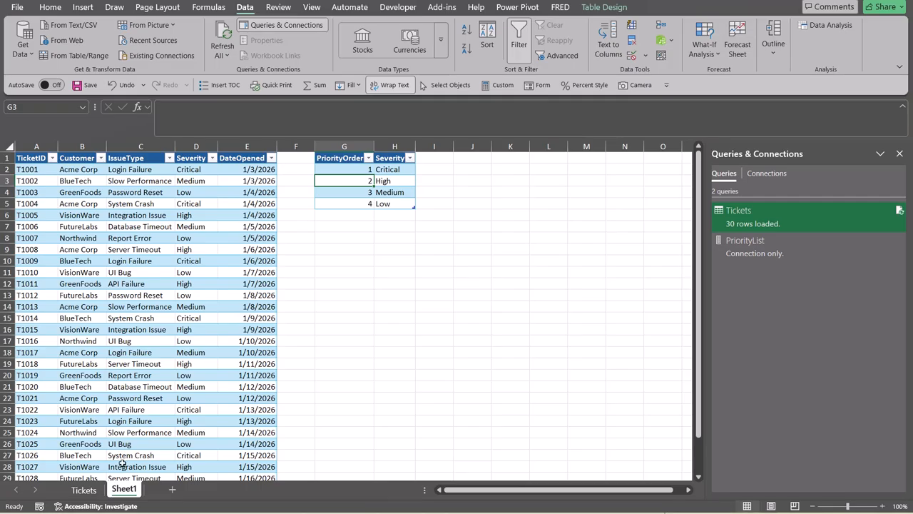
Step: Sort the table on the Tickets sheet by PriorityRank from smallest to largest
{"action": "left_click", "coordinate": [84, 490]}
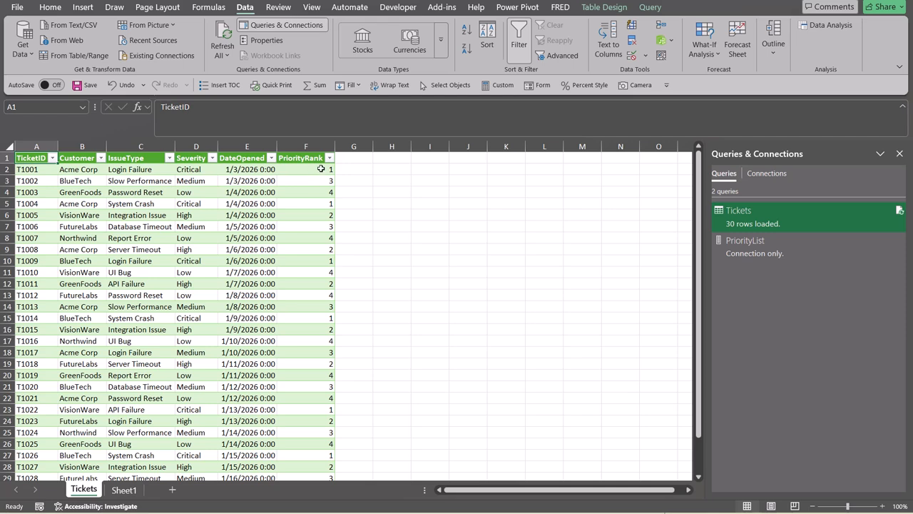
{"action": "left_click", "coordinate": [124, 489]}
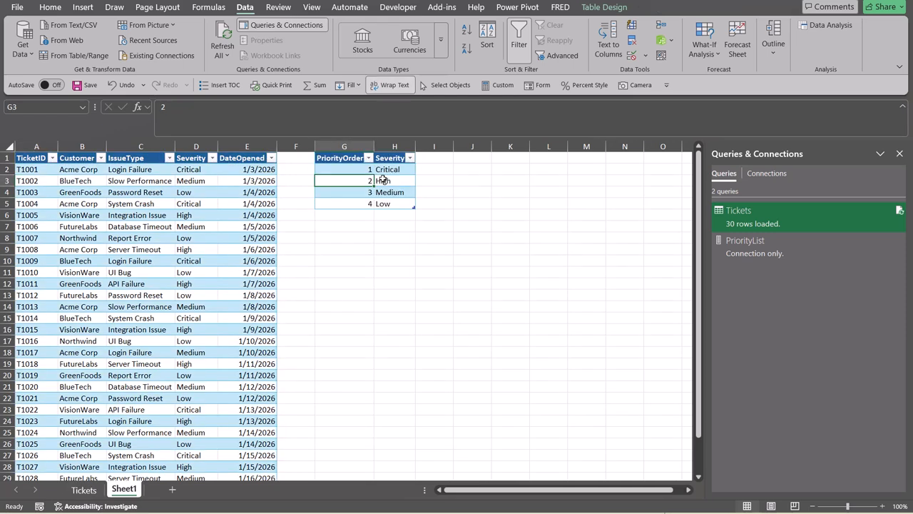
{"action": "left_click", "coordinate": [83, 489]}
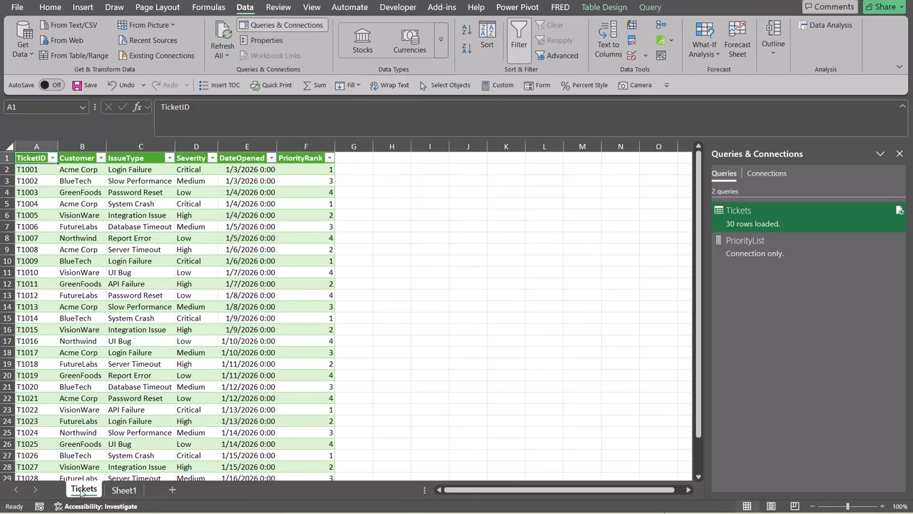
{"action": "left_click", "coordinate": [331, 159]}
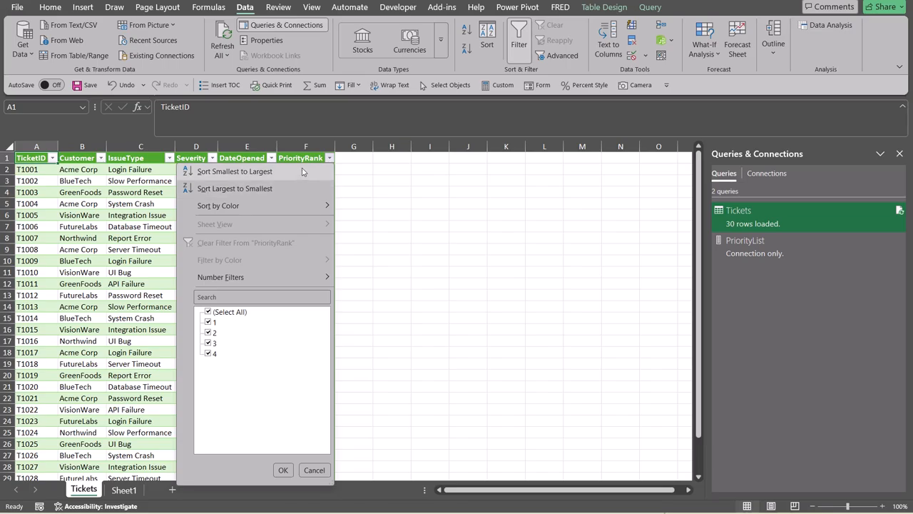
{"action": "left_click", "coordinate": [301, 172]}
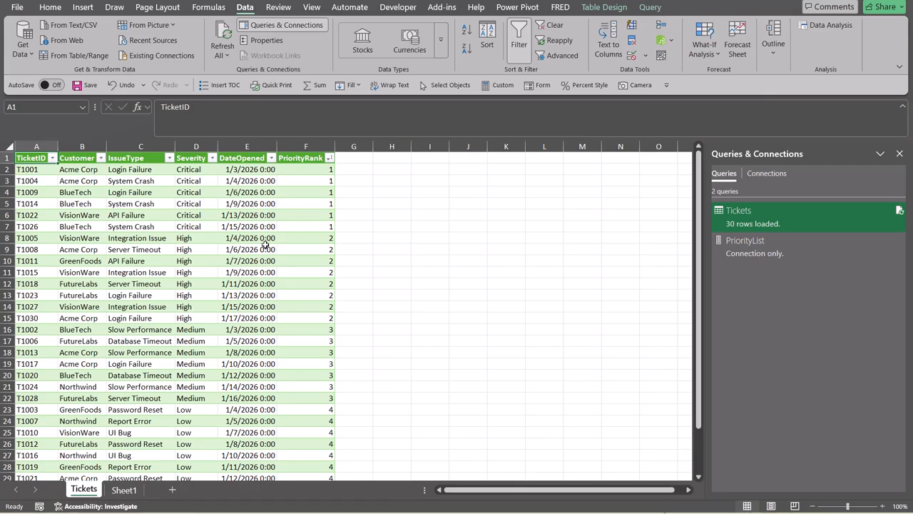
Step: Reverse the PriorityOrder values on Sheet1: Critical 4, High 3, Medium 2, Low 1
{"action": "left_click", "coordinate": [124, 489]}
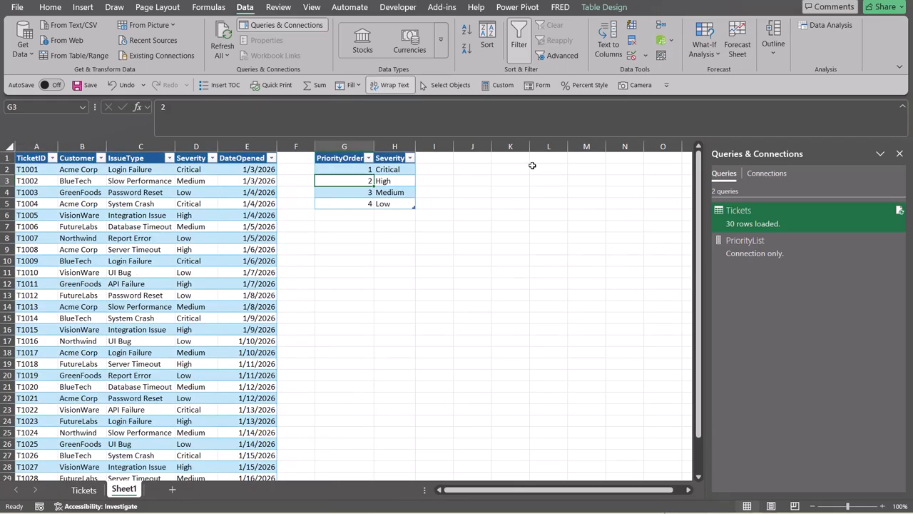
{"action": "left_click", "coordinate": [336, 171]}
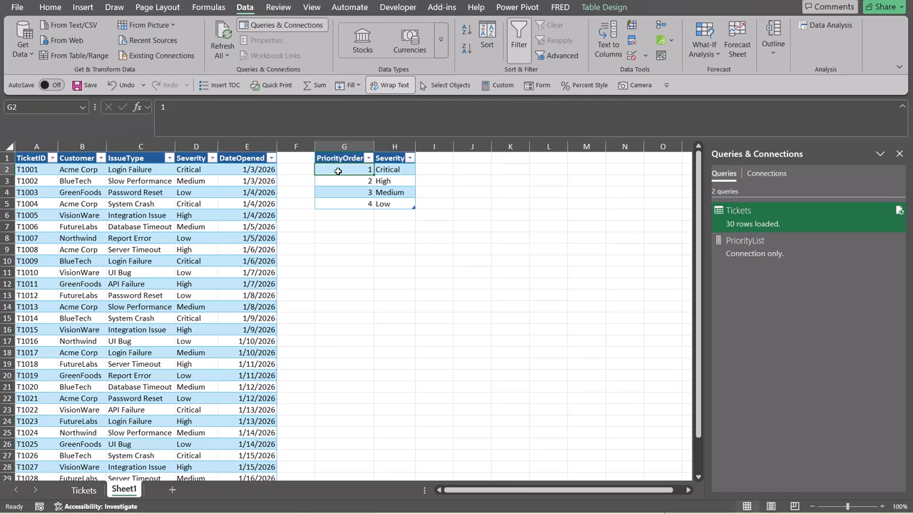
{"action": "type", "text": "4"}
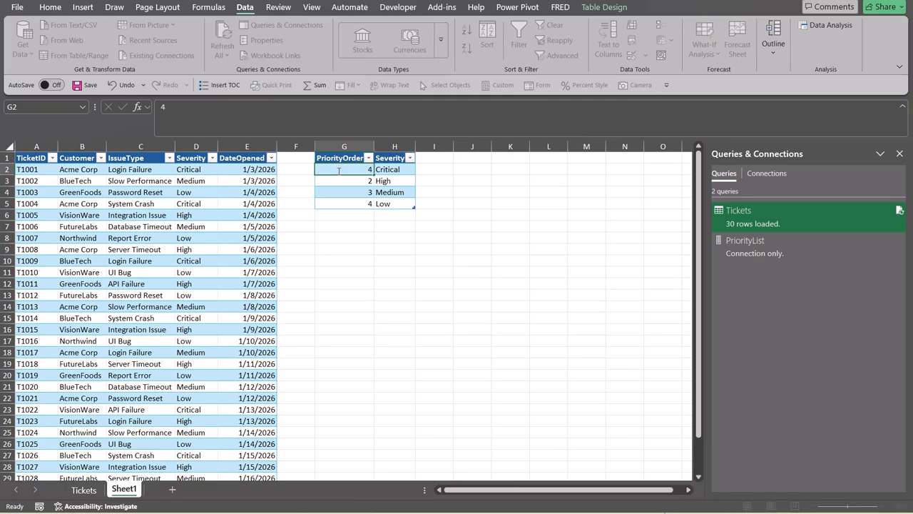
{"action": "key", "text": "Return"}
{"action": "type", "text": "3"}
{"action": "key", "text": "Return"}
{"action": "type", "text": "2"}
{"action": "key", "text": "Return"}
{"action": "type", "text": "1"}
{"action": "key", "text": "Return"}
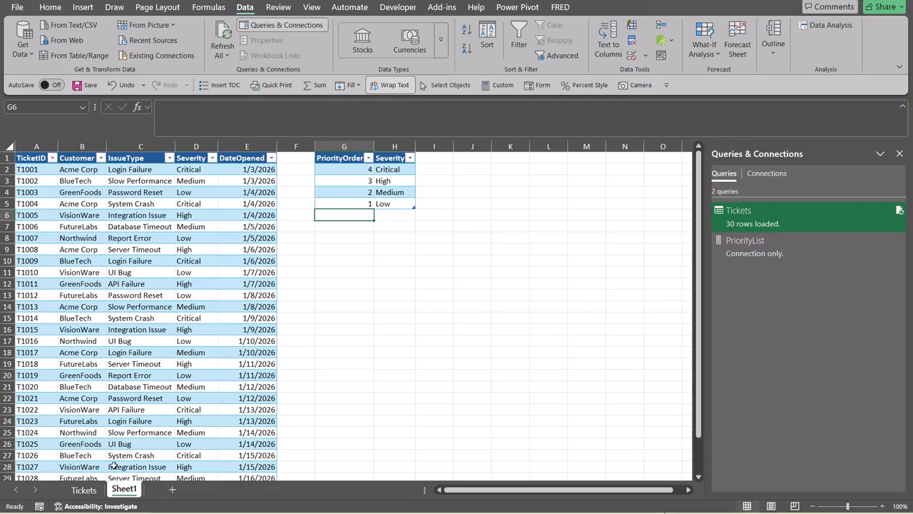
Step: Refresh the query table on the Tickets sheet to apply the reversed PriorityOrder values, and compare it with the priority table on Sheet1
{"action": "left_click", "coordinate": [84, 489]}
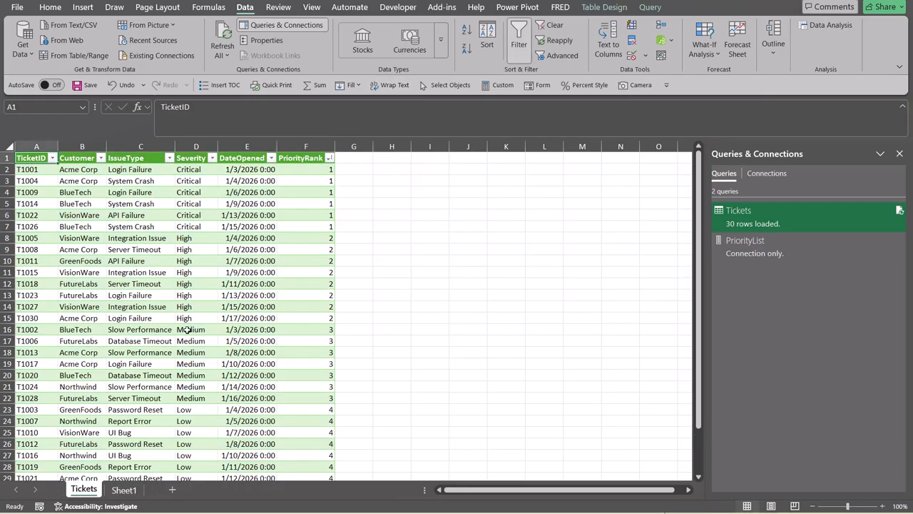
{"action": "left_click", "coordinate": [201, 181]}
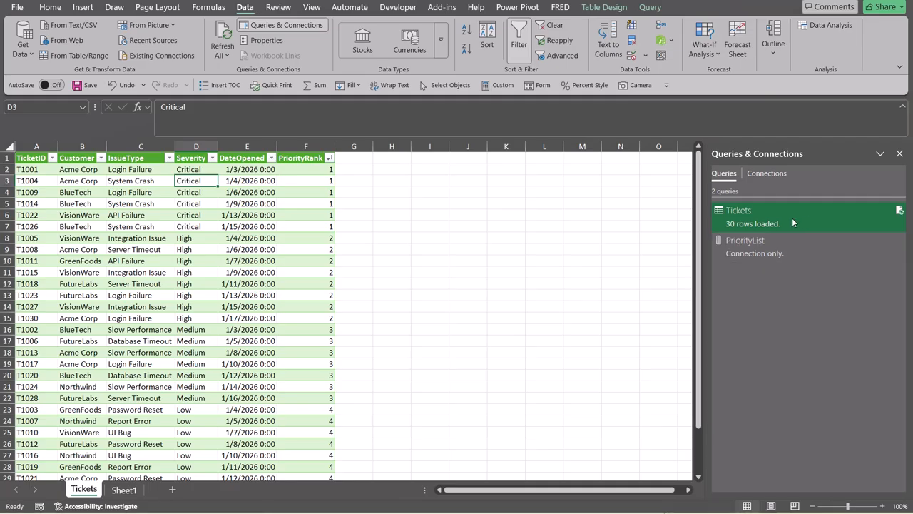
{"action": "right_click", "coordinate": [182, 185]}
{"action": "left_click", "coordinate": [221, 204]}
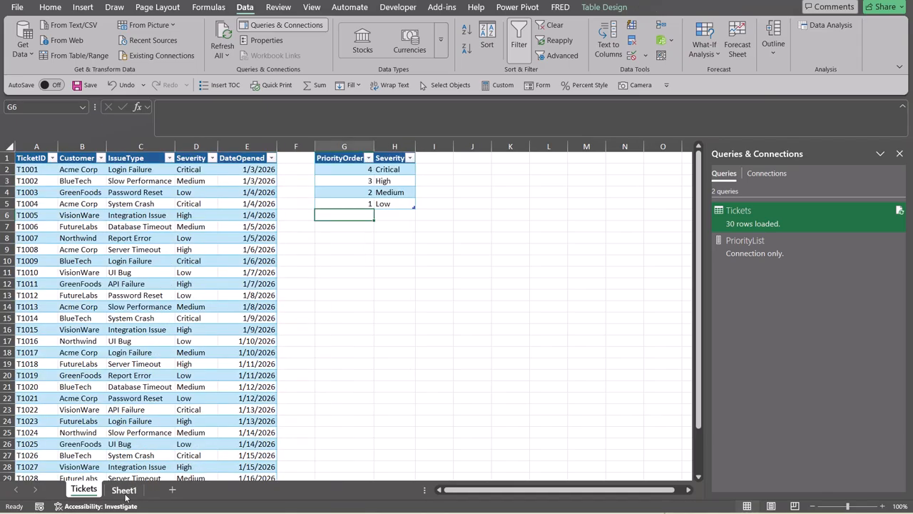
{"action": "left_click", "coordinate": [125, 493]}
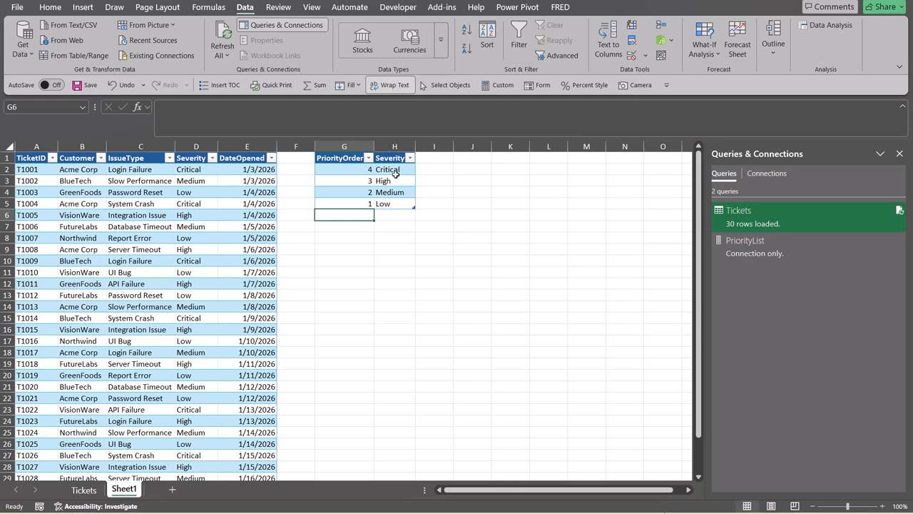
{"action": "left_click", "coordinate": [82, 489]}
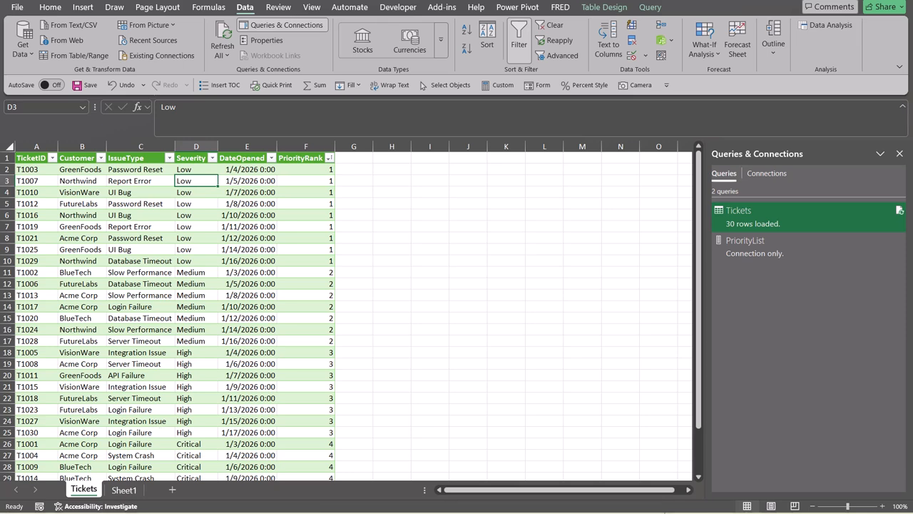
{"action": "left_click", "coordinate": [651, 513]}
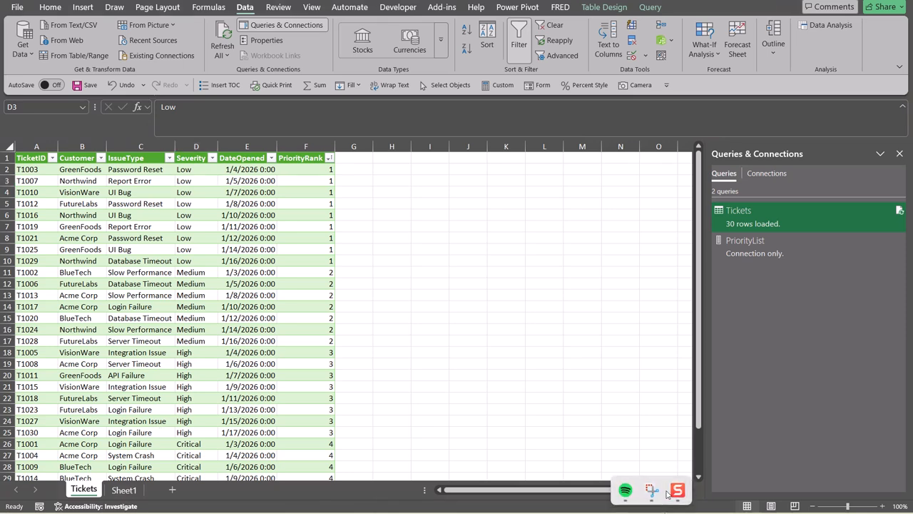